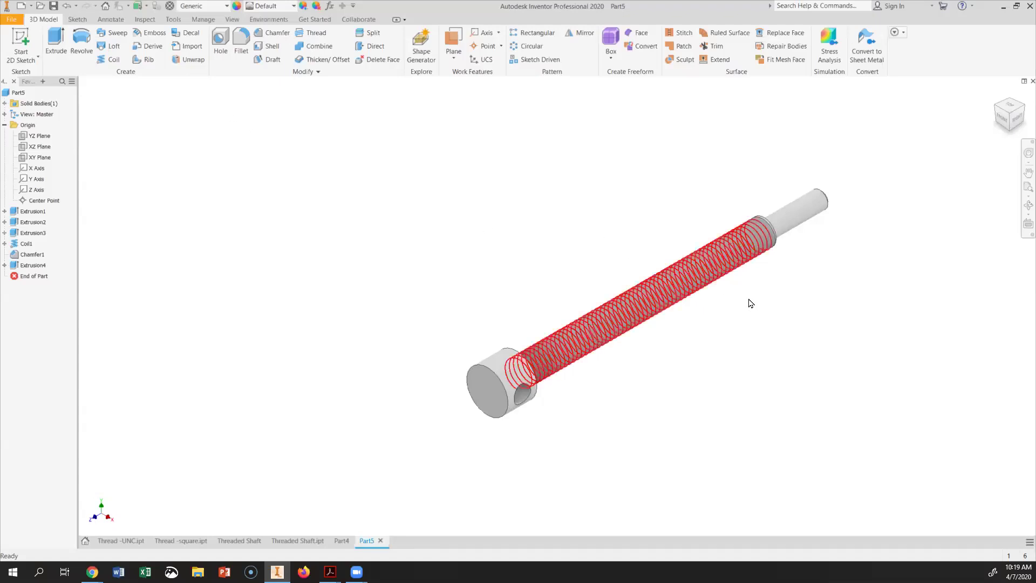
- Create a new drawing from the EGN-2 Template - English.idw drawing template
left_click(11, 19)
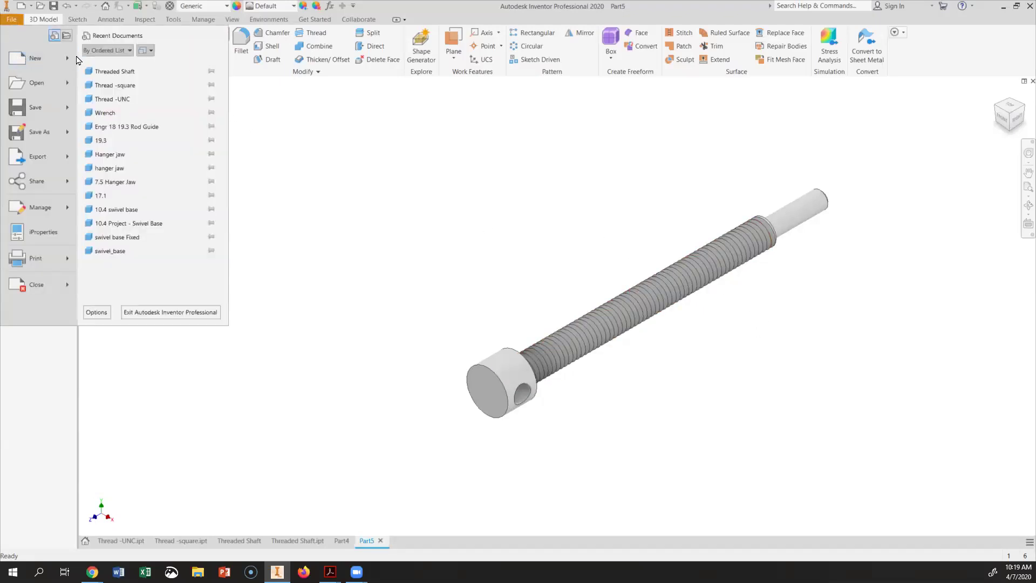
left_click(67, 58)
left_click(117, 68)
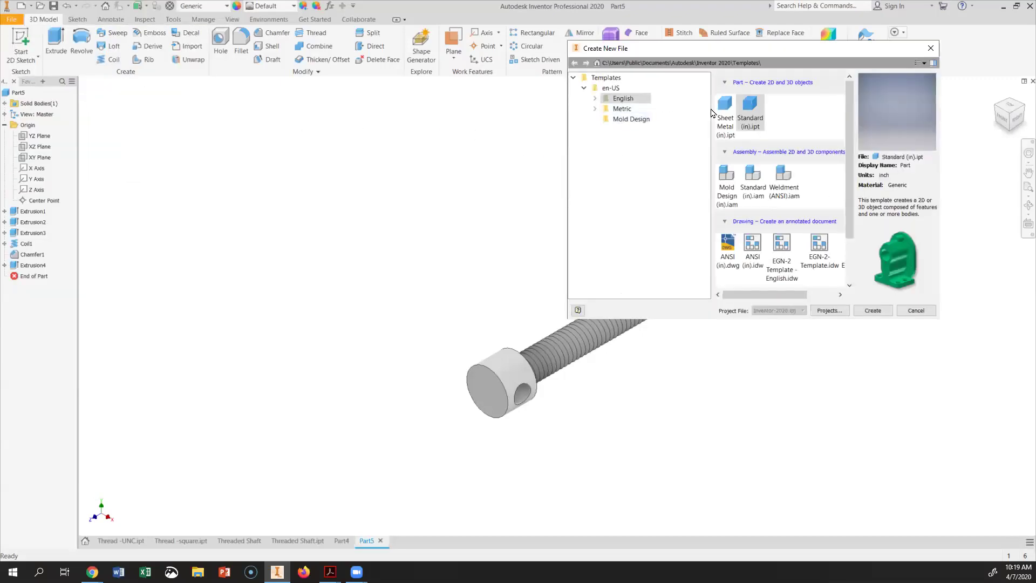
left_click(785, 265)
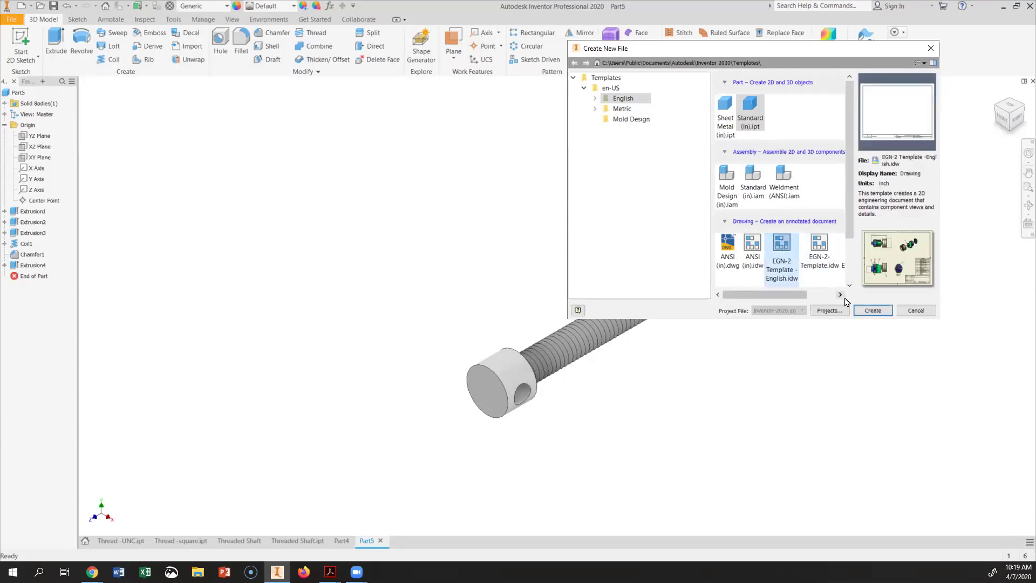
left_click(870, 311)
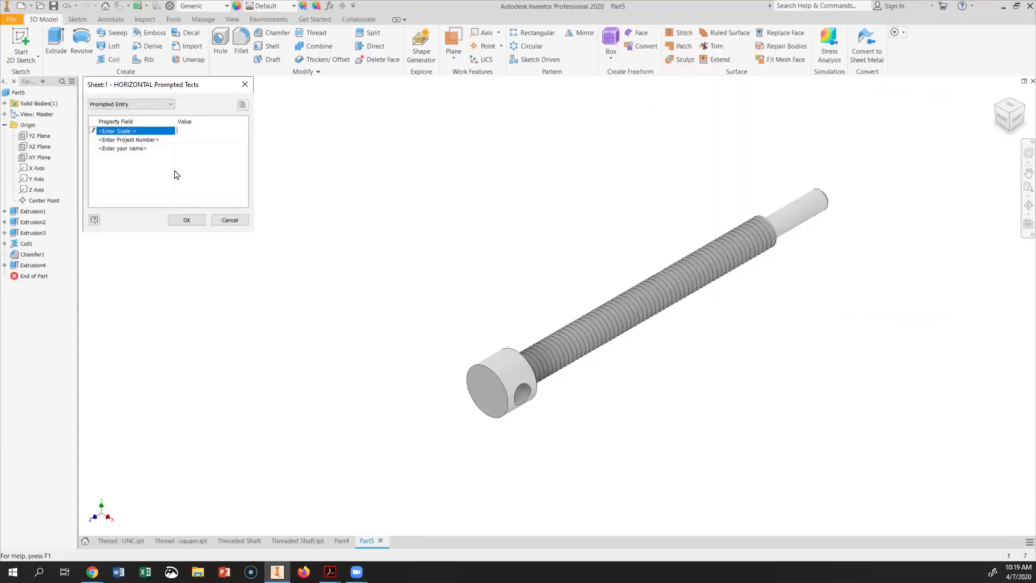
- Accept the title-block prompts and abandon placing a base view on the blank sheet
left_click(186, 220)
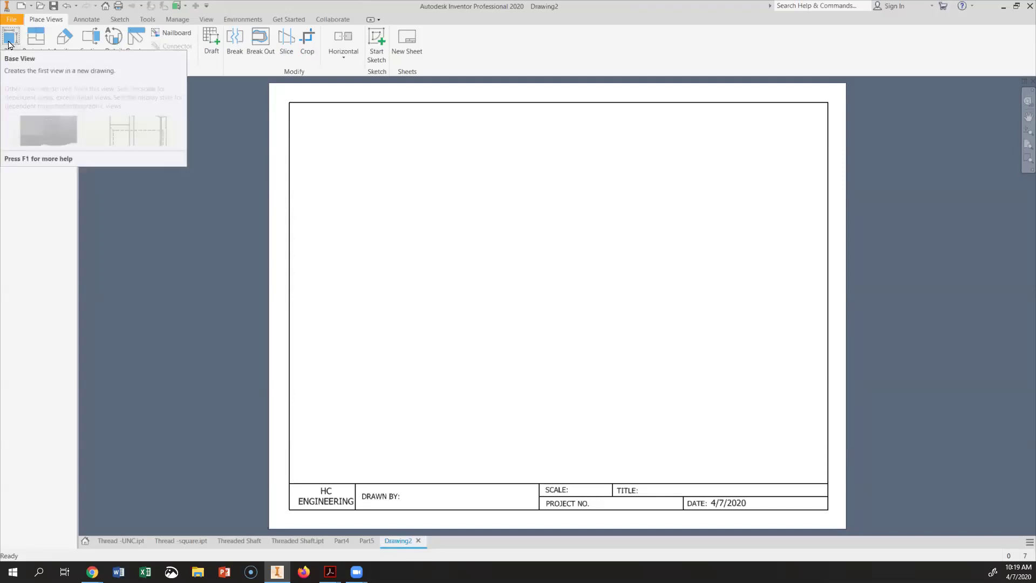
left_click(8, 45)
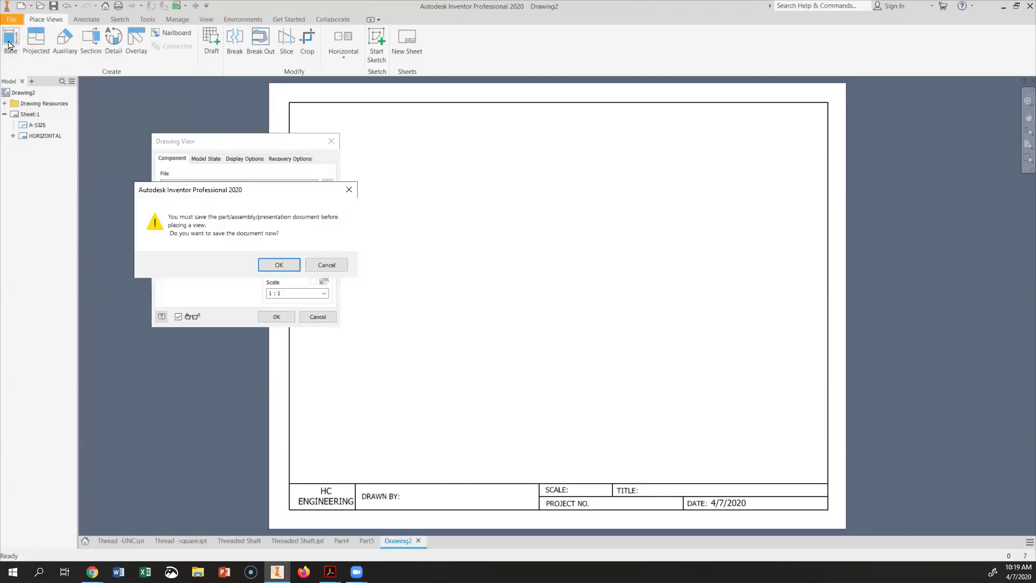
left_click(323, 265)
left_click(321, 318)
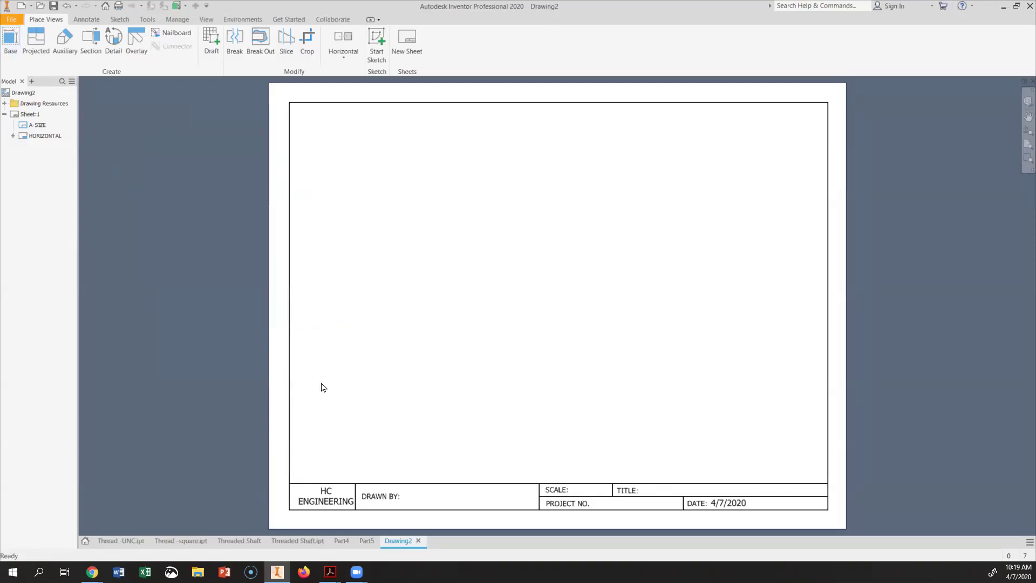
- Save the Part5 shaft model as 'Threaded Shaft2'
left_click(367, 541)
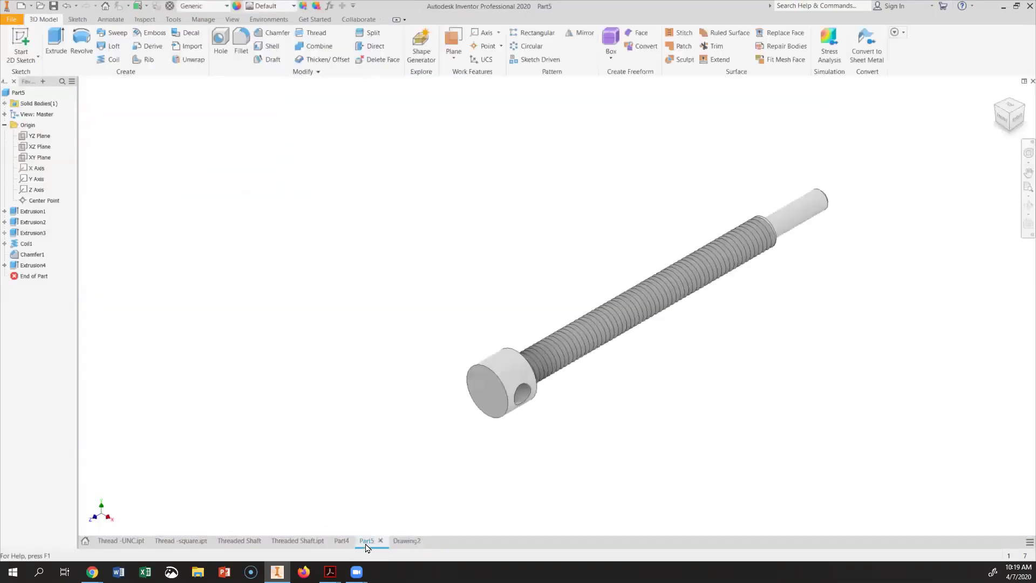
left_click(11, 19)
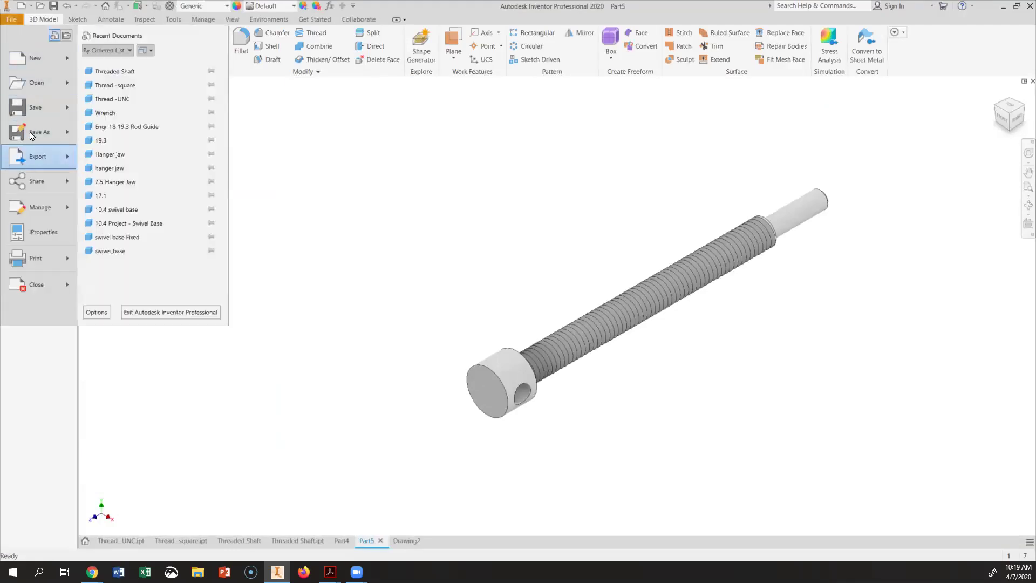
left_click(36, 109)
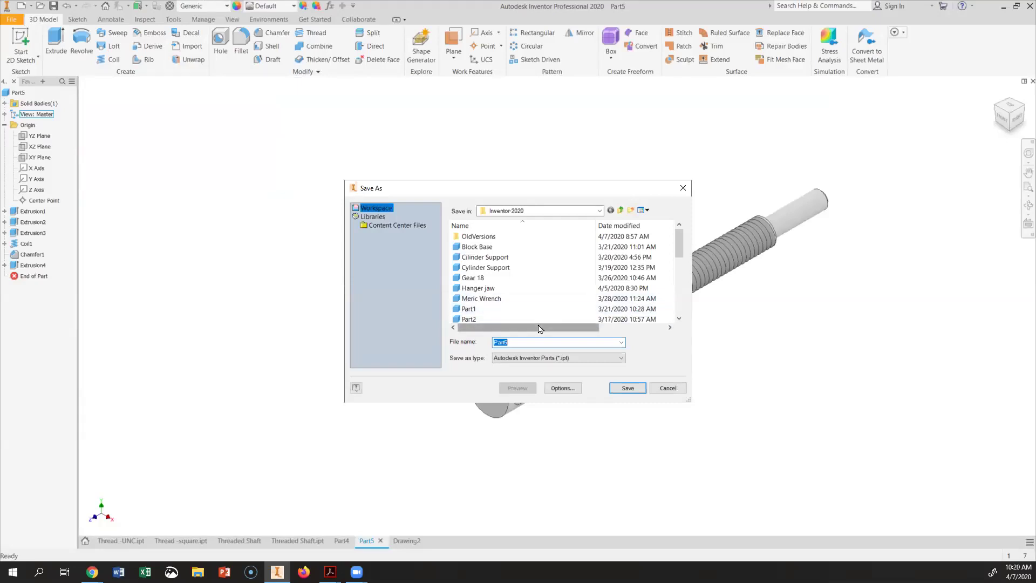
type("T")
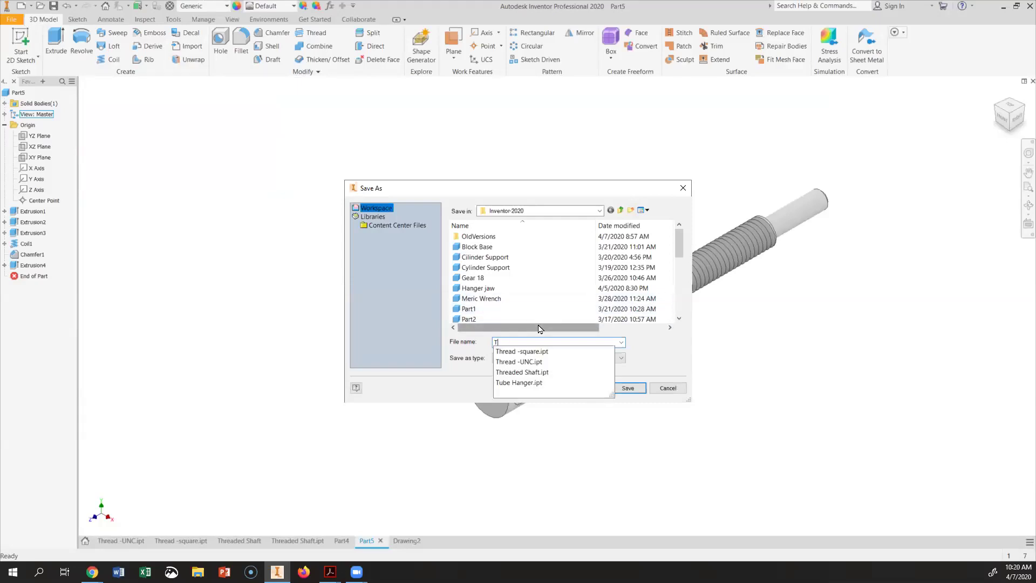
type("hreaded")
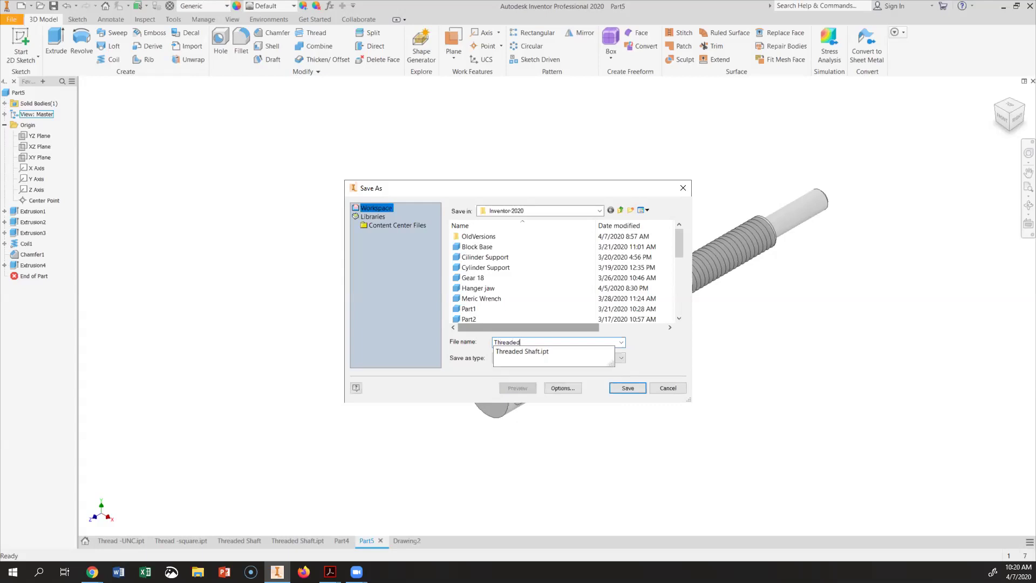
type(" Shaft")
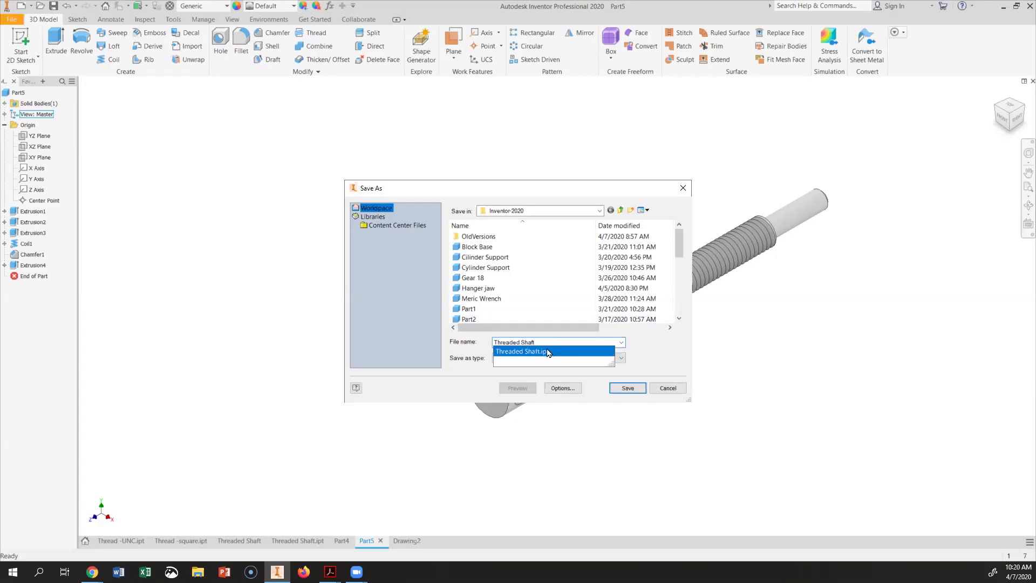
type("2")
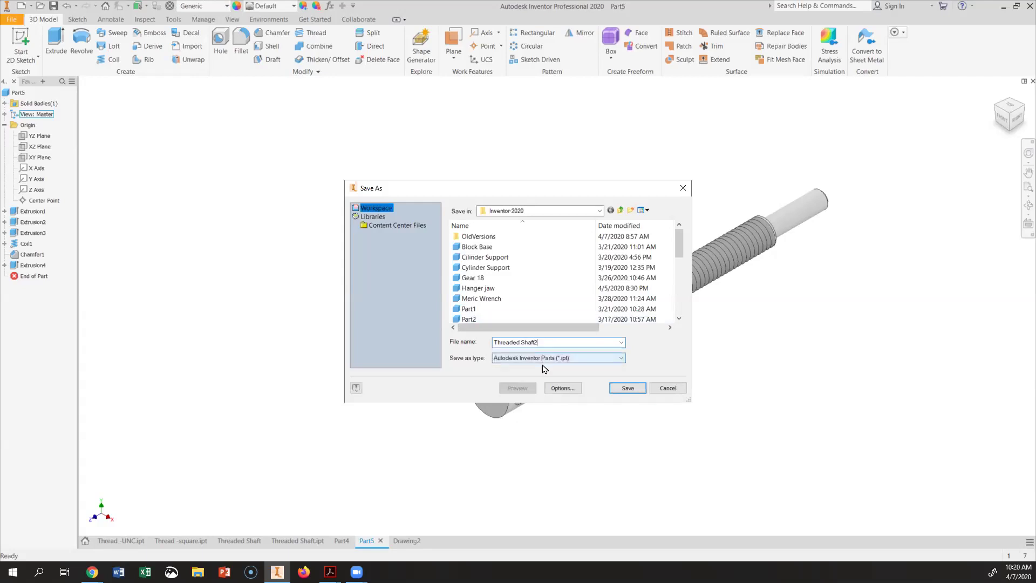
left_click(627, 388)
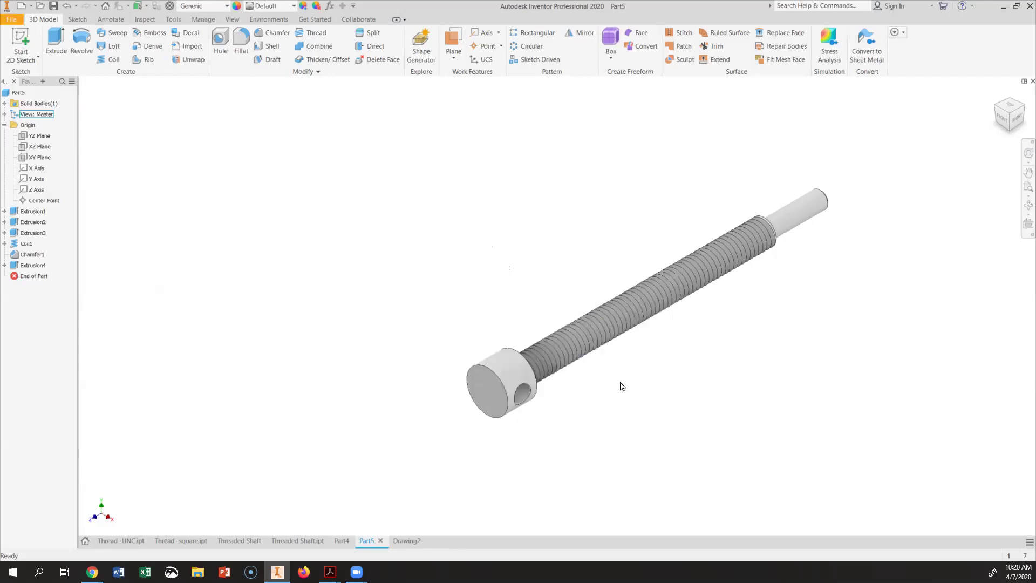
- On Drawing2, set up a Right-oriented base view of the shaft with a 3/2 scale
left_click(12, 19)
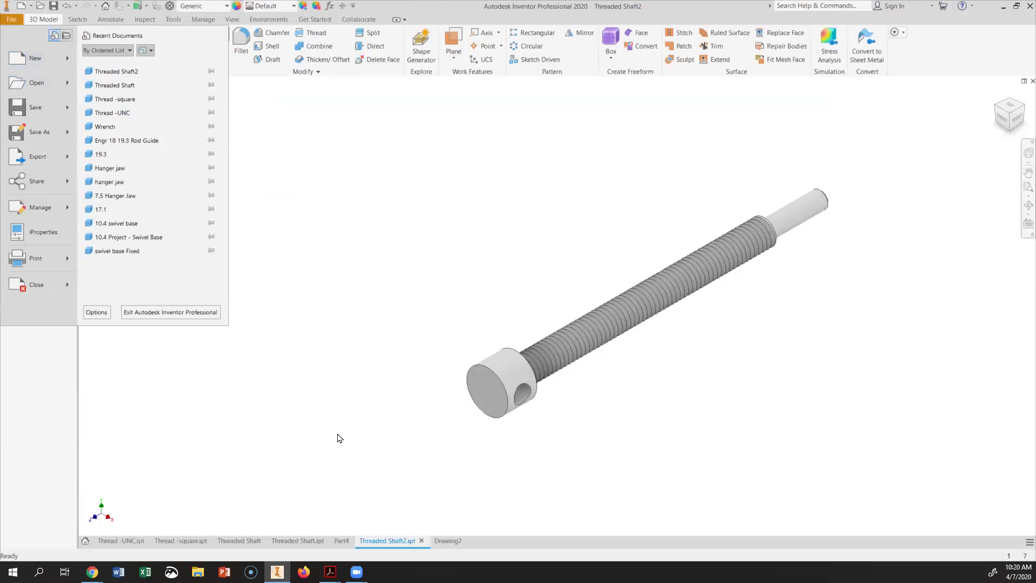
left_click(448, 544)
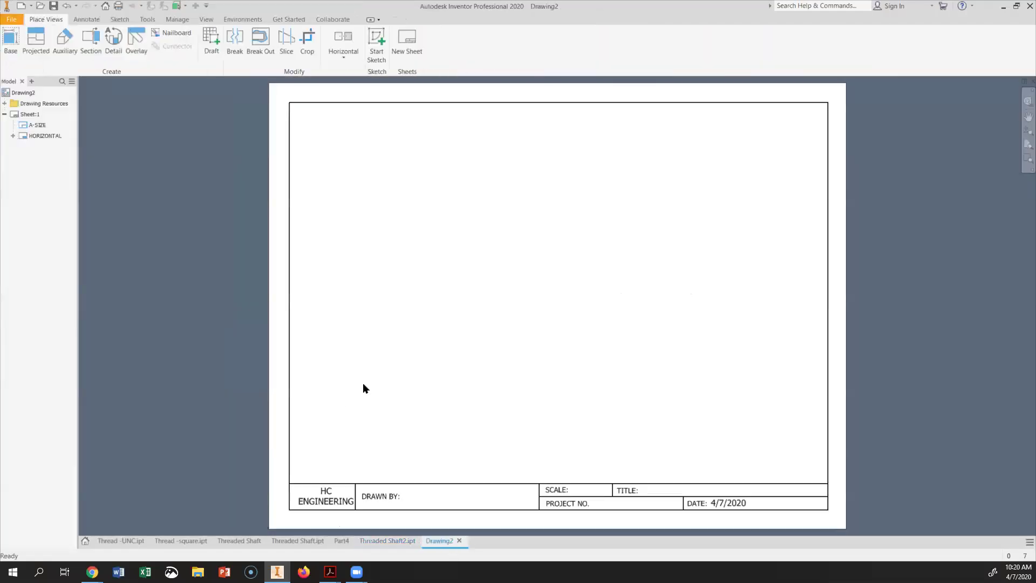
left_click(9, 52)
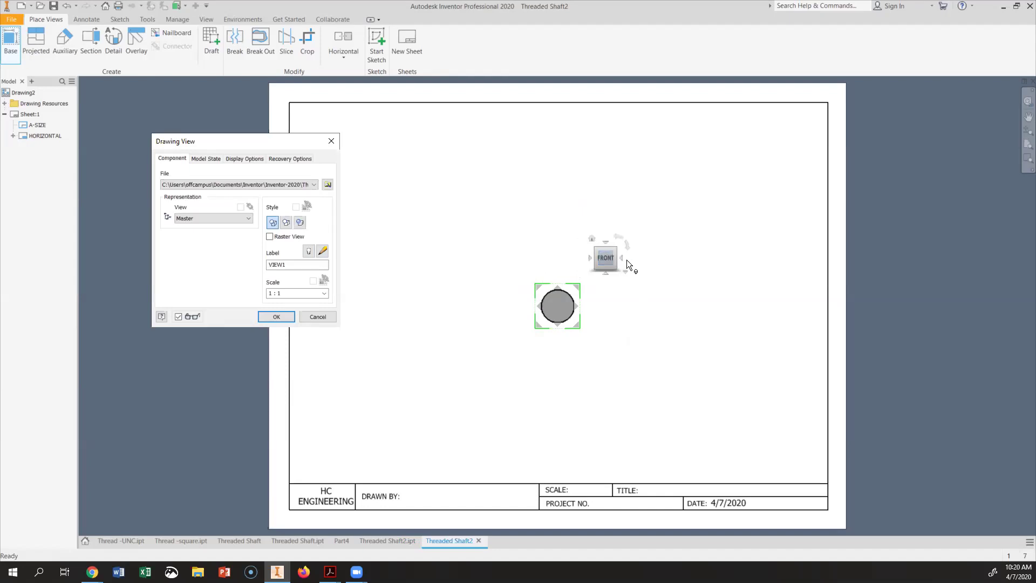
left_click(623, 260)
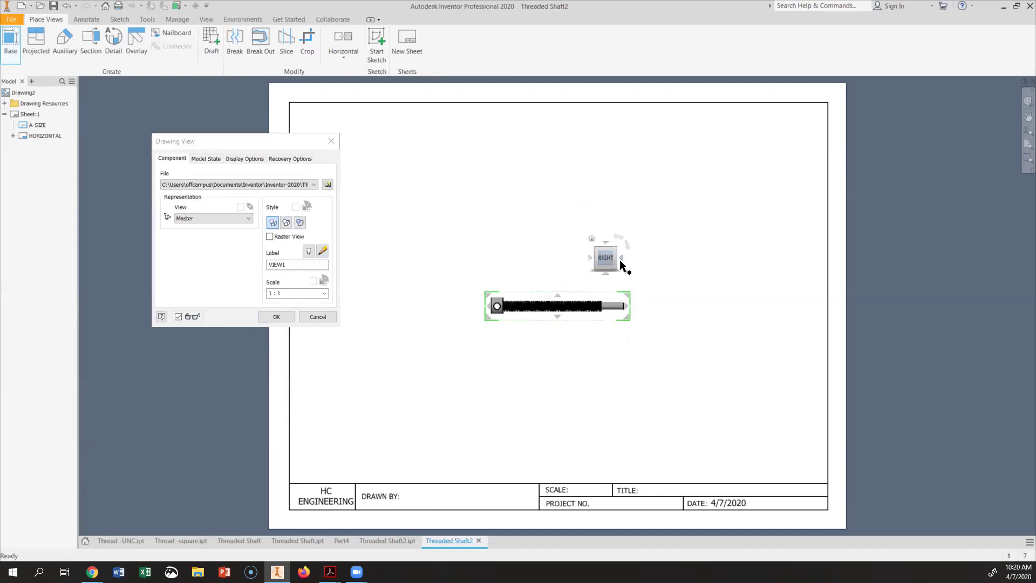
scroll(648, 279, "up", 4)
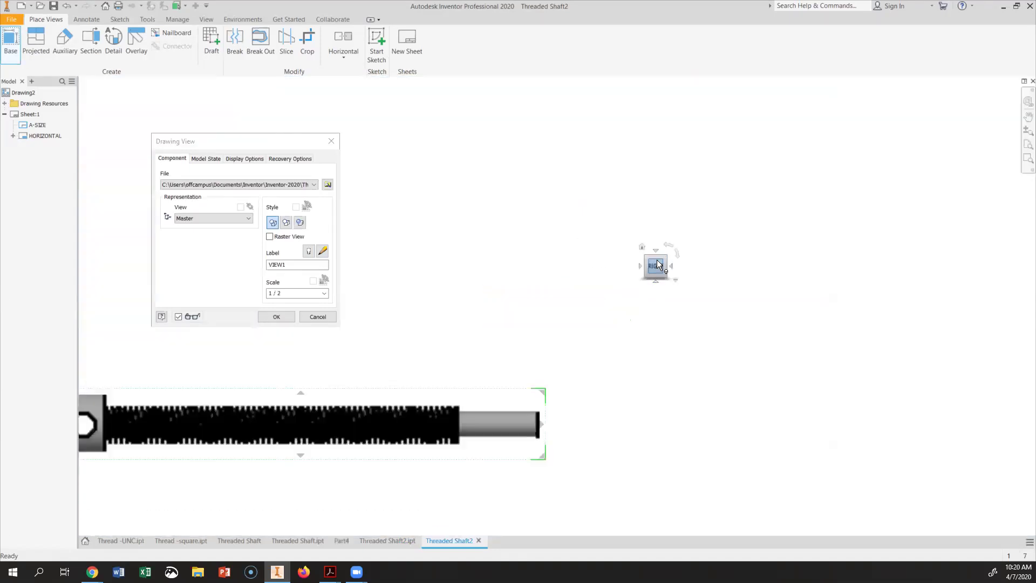
scroll(640, 280, "down", 3)
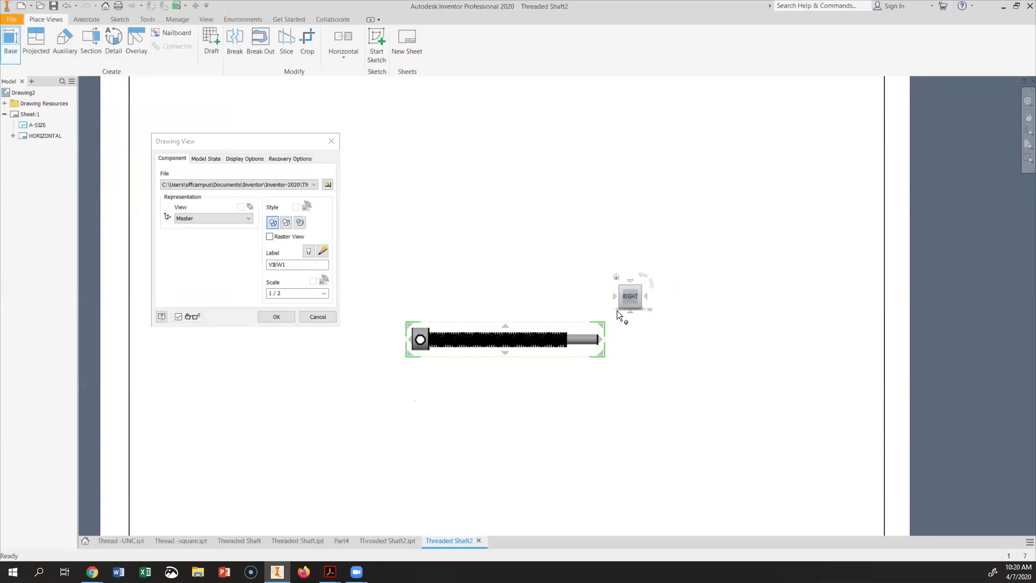
left_click(324, 294)
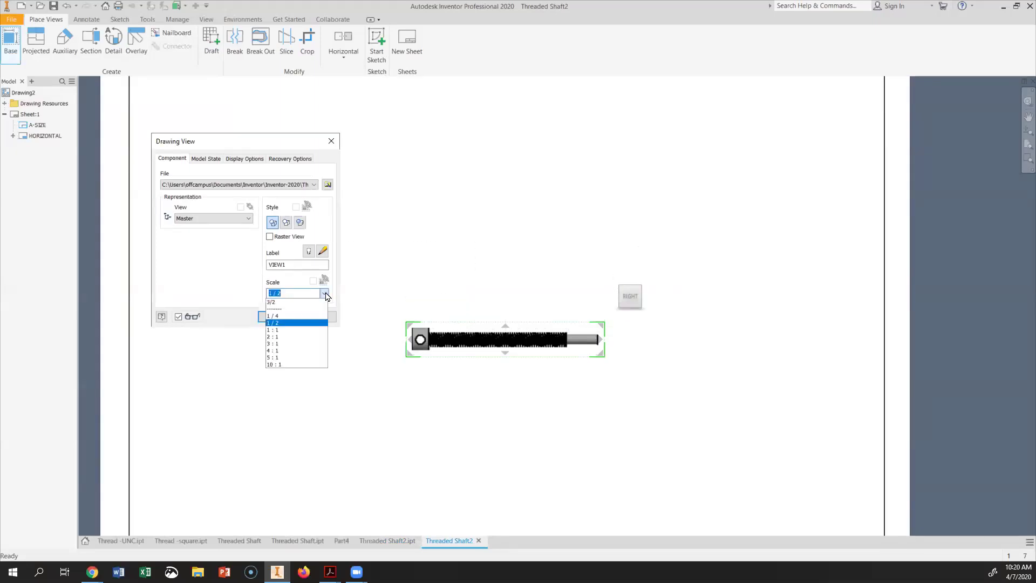
left_click(288, 331)
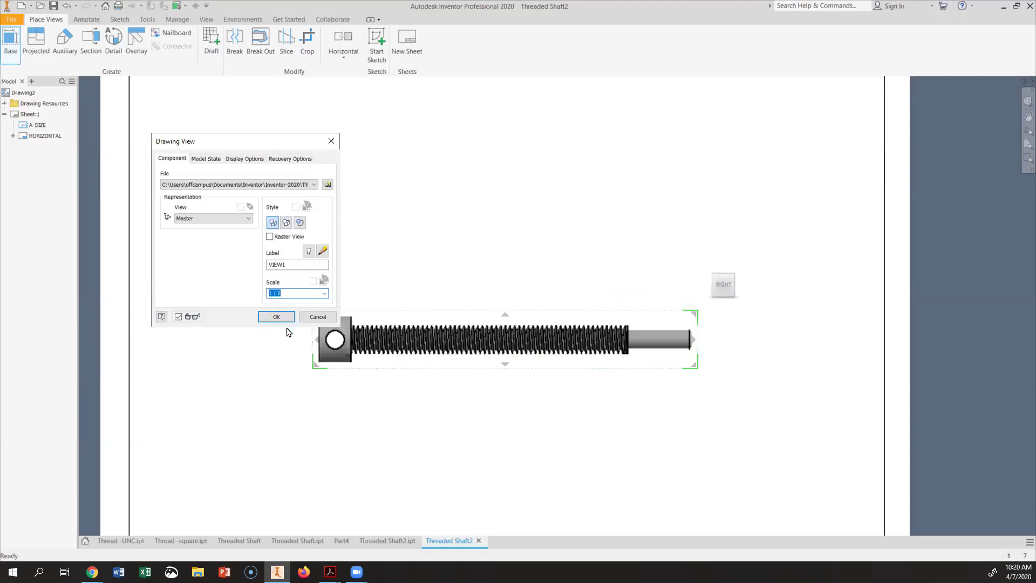
left_click(324, 293)
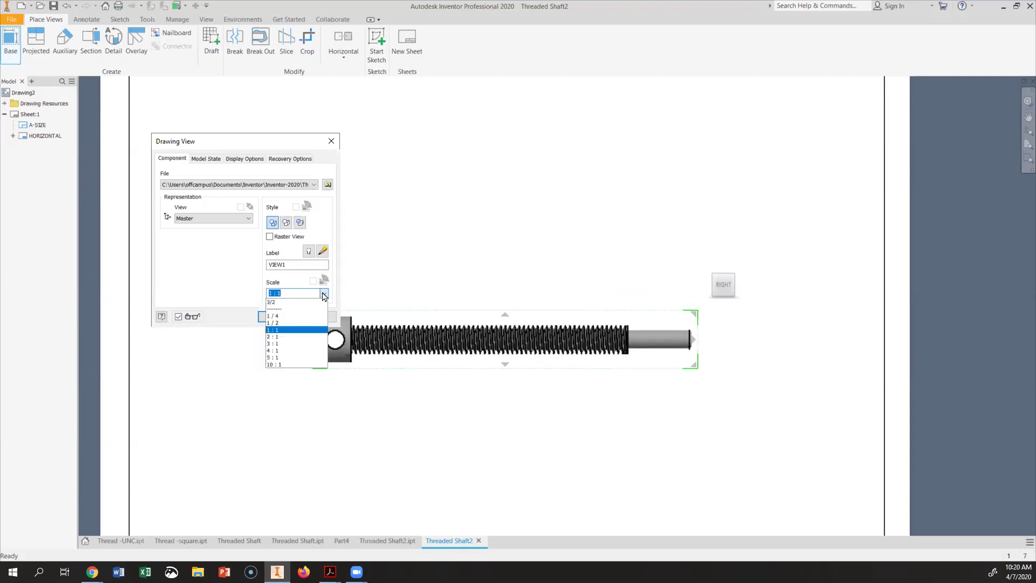
left_click(277, 337)
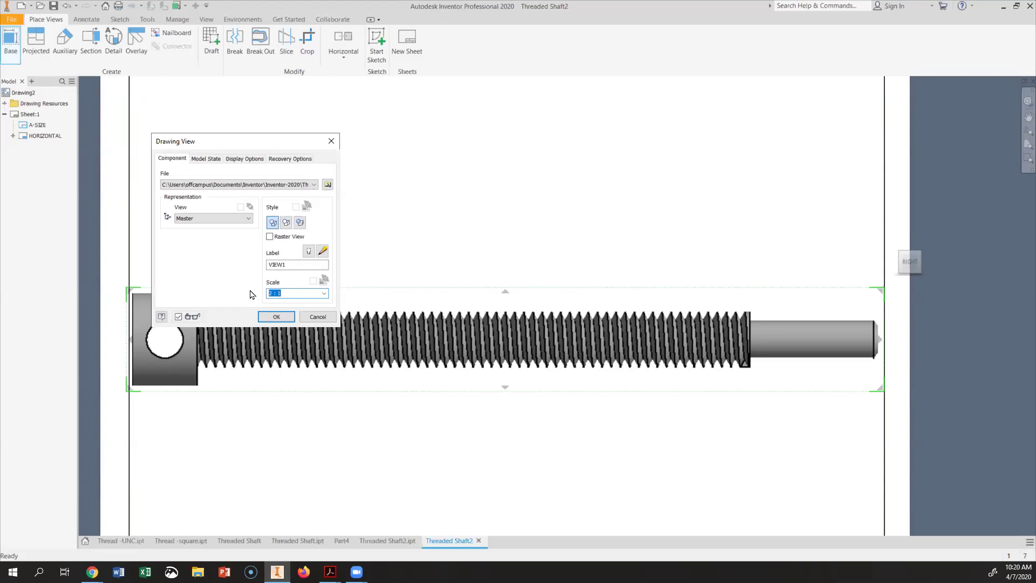
type("3/2")
- Place the 3/2 shaft view, move it higher on the sheet, and show the full sheet
left_click(276, 317)
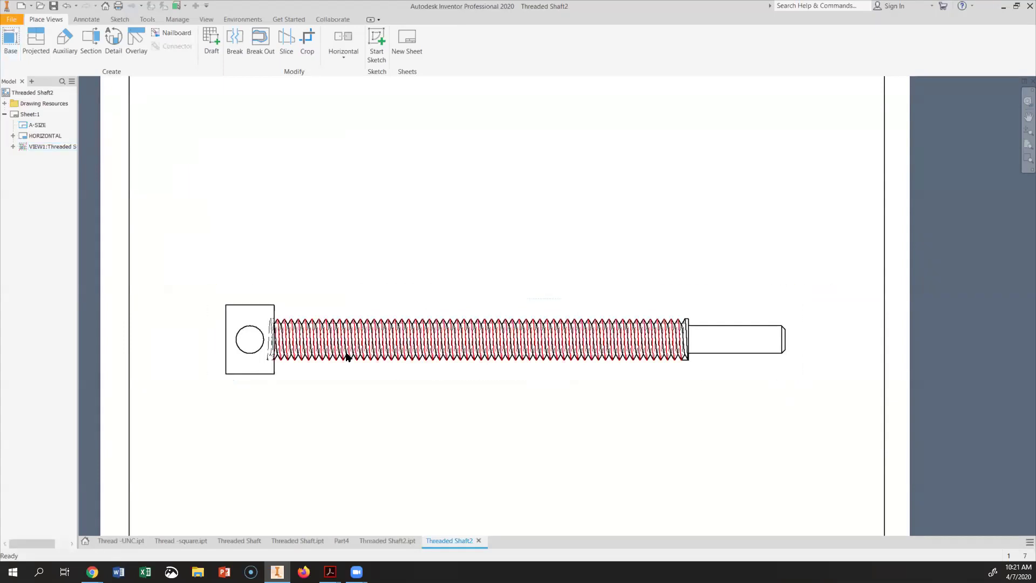
scroll(348, 358, "down", 5)
scroll(339, 354, "up", 3)
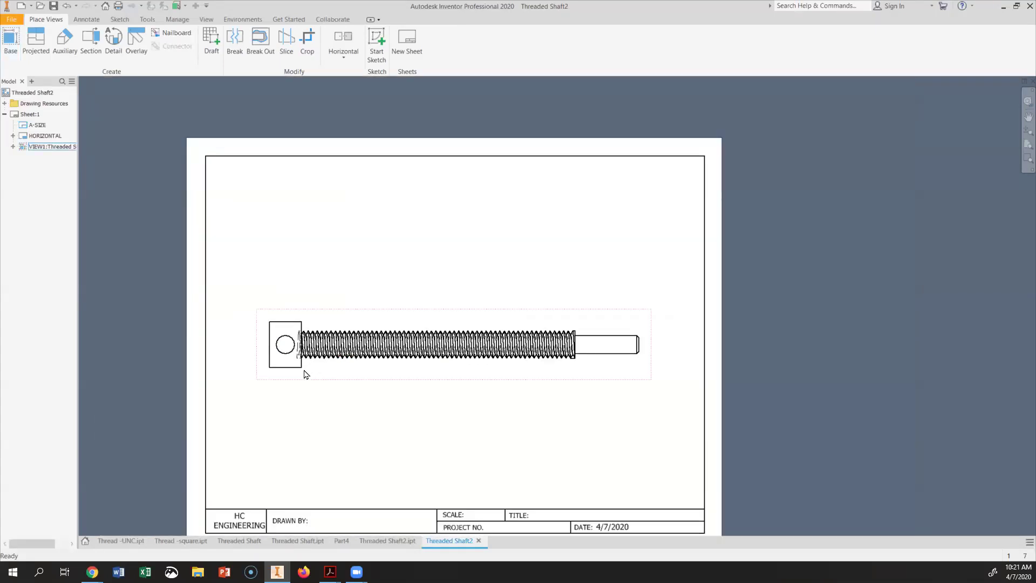
mouse_move(285, 377)
left_mouse_down()
mouse_move(266, 316)
mouse_move(290, 347)
mouse_move(247, 345)
mouse_move(260, 346)
left_mouse_up()
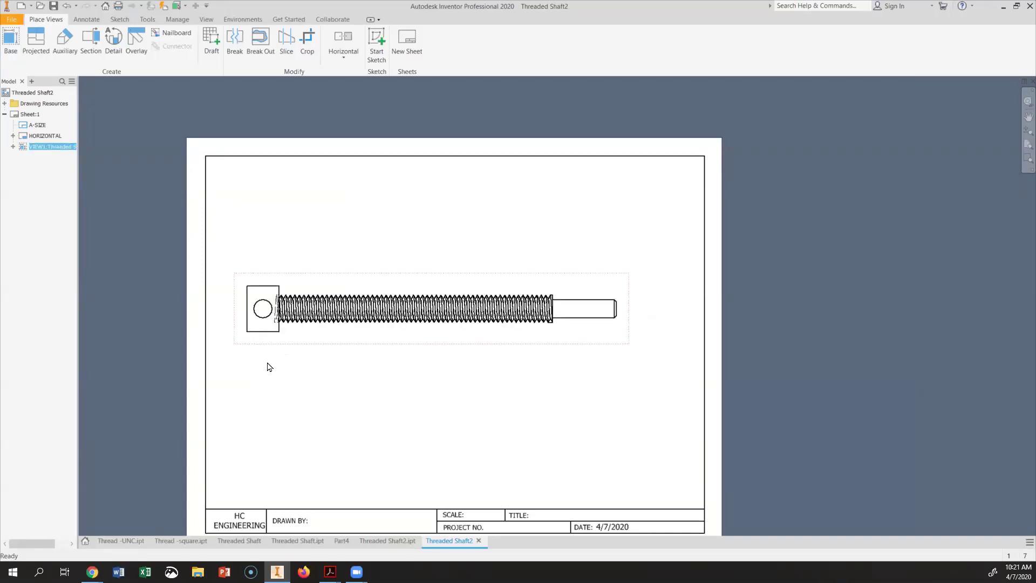
left_click(278, 355)
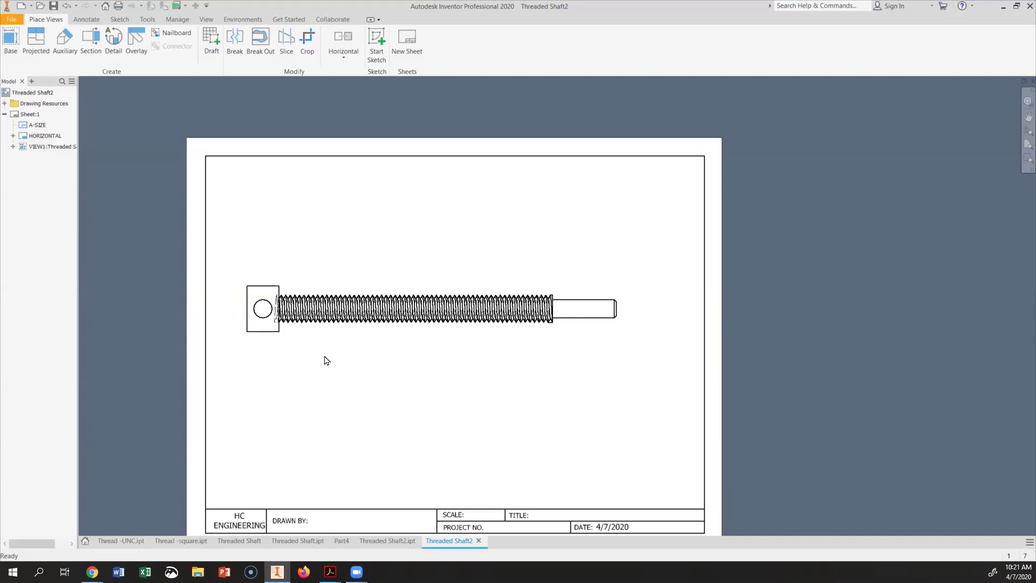
scroll(346, 359, "up", 2)
scroll(345, 359, "down", 2)
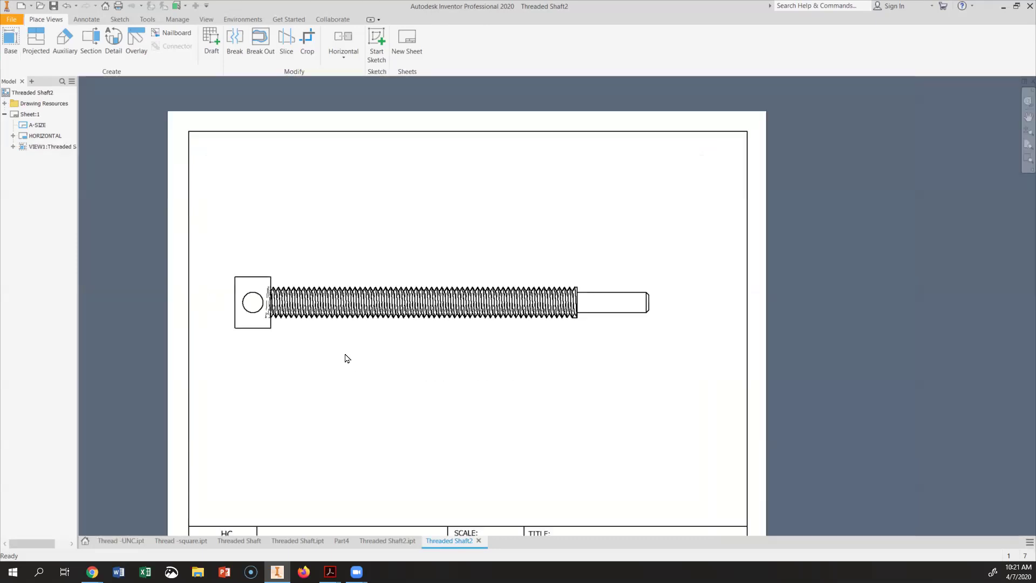
middle_click_drag(352, 338, 353, 288)
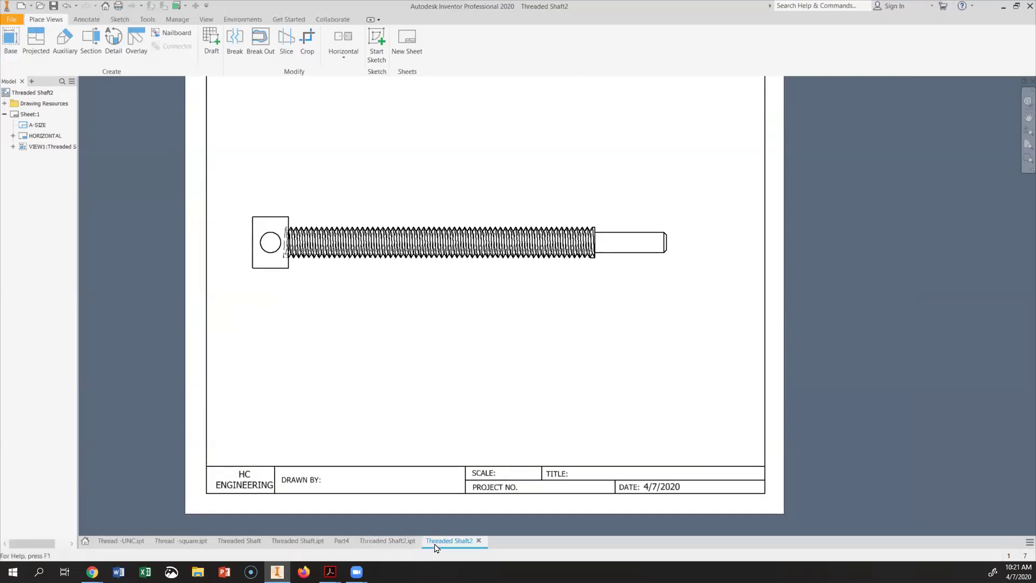
- Save a copy of the Threaded Shaft2 part as 'Threaded Shaft-Simplified.ipt'
left_click(393, 541)
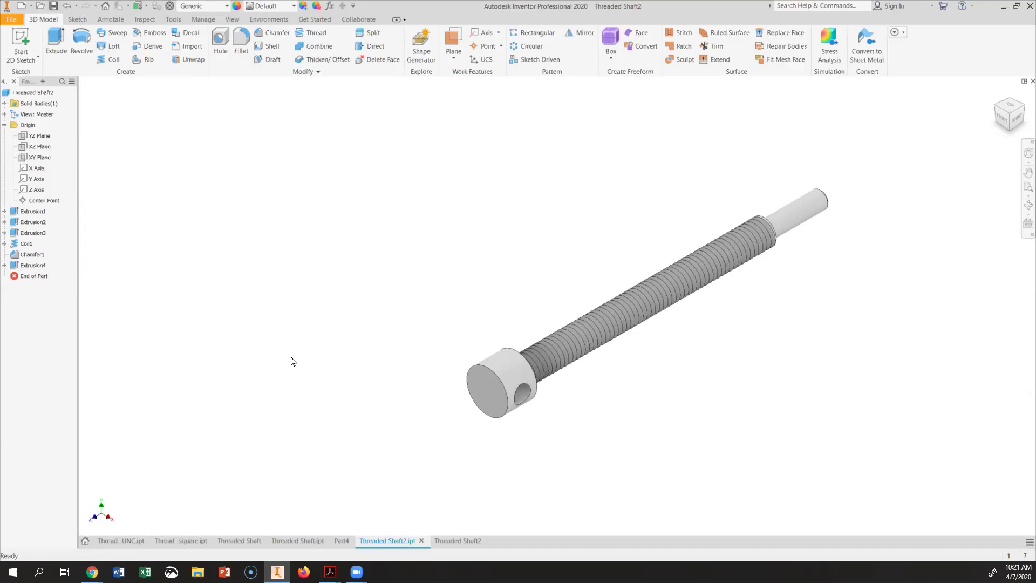
left_click(11, 19)
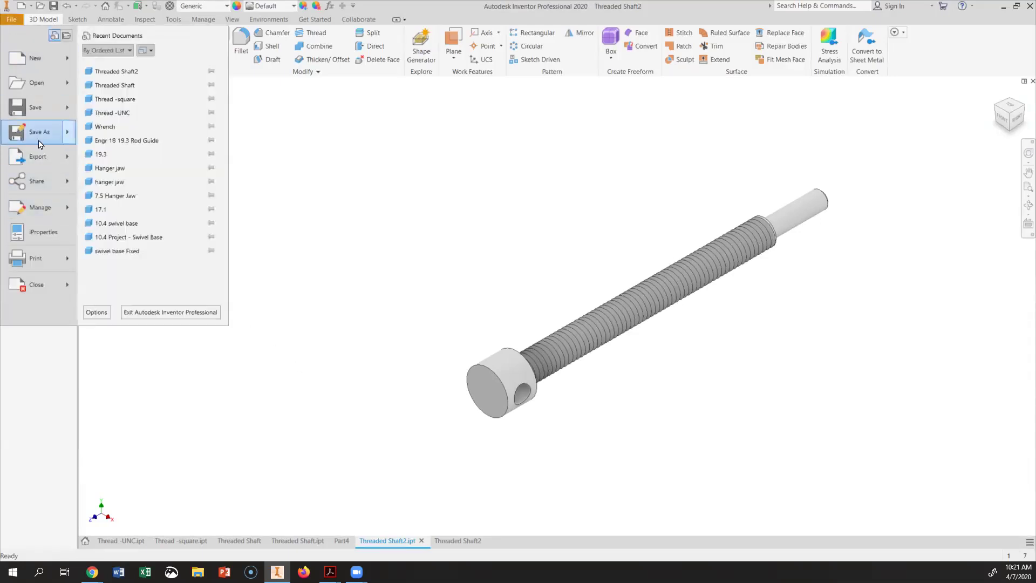
mouse_move(46, 132)
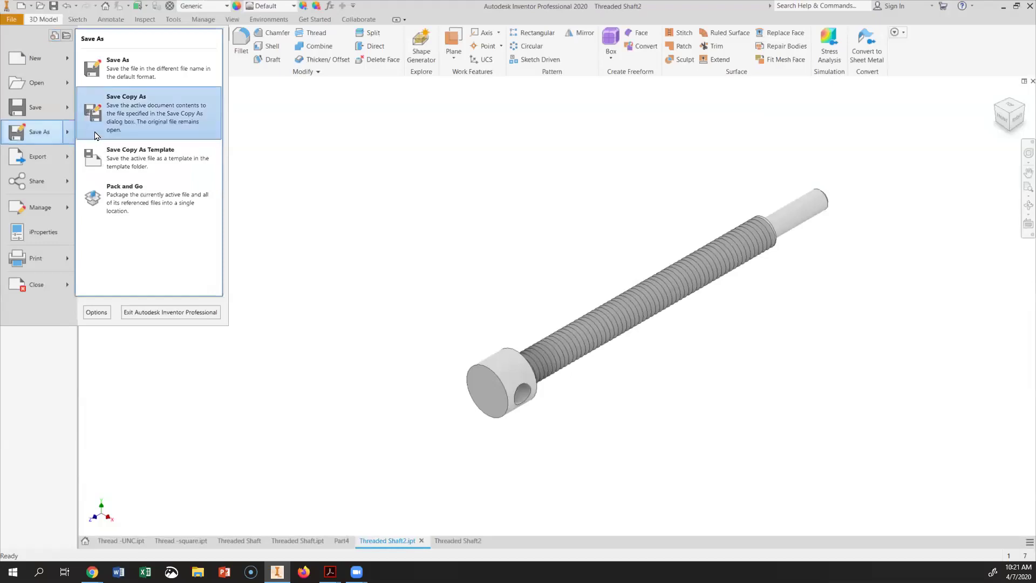
left_click(145, 127)
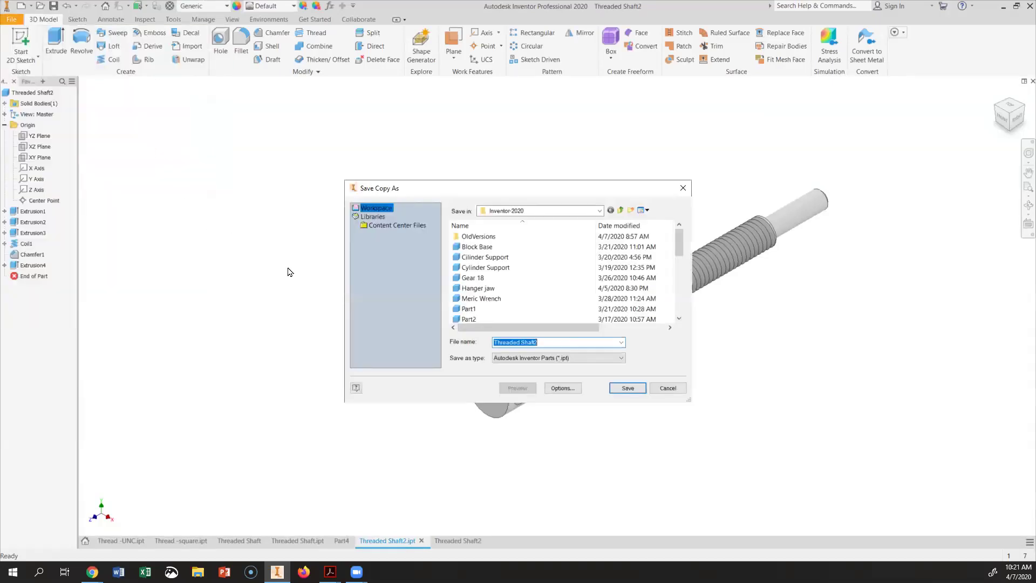
left_click(543, 340)
key("BackSpace")
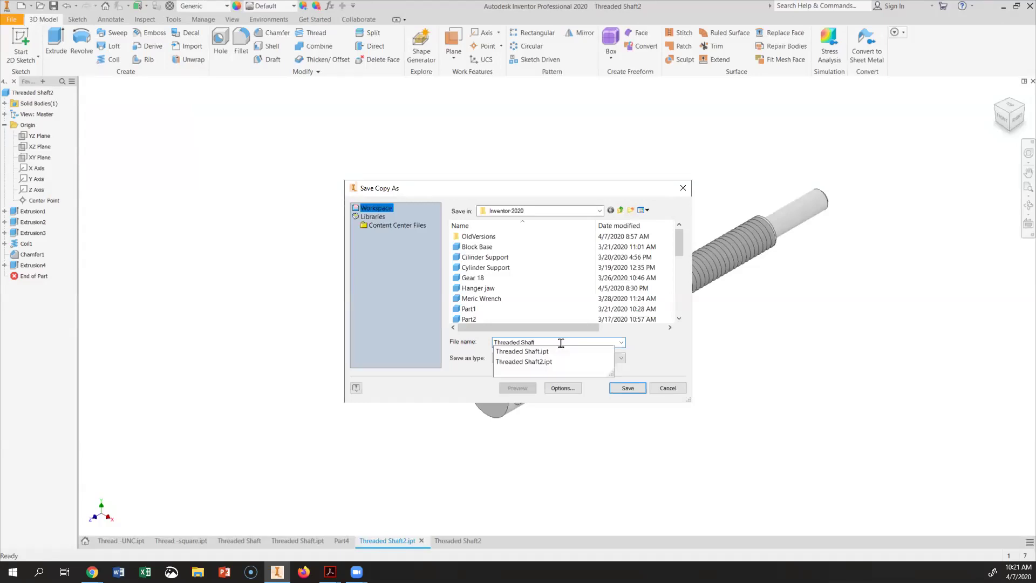
left_click(561, 343)
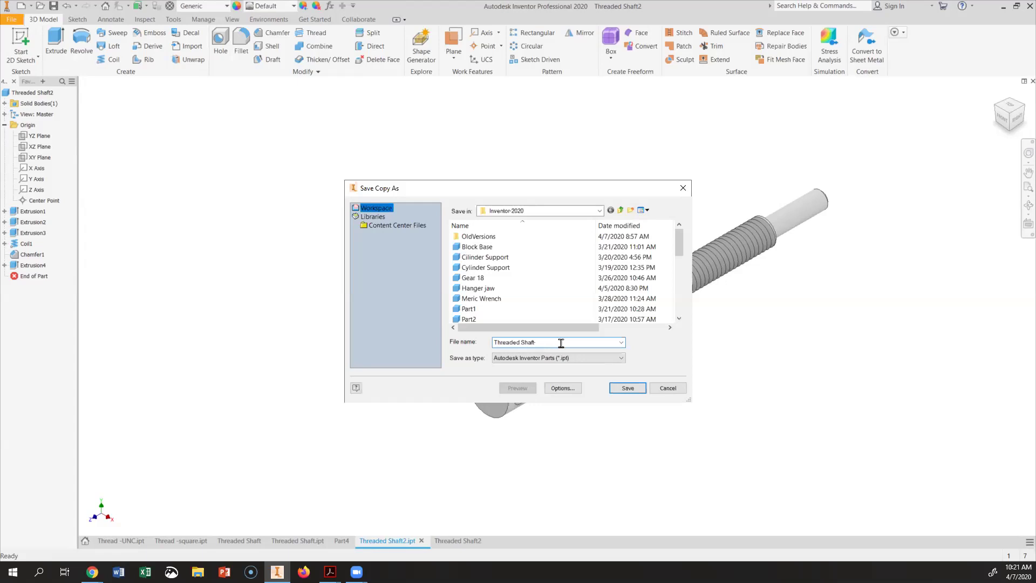
type("-Simplified")
left_click(628, 388)
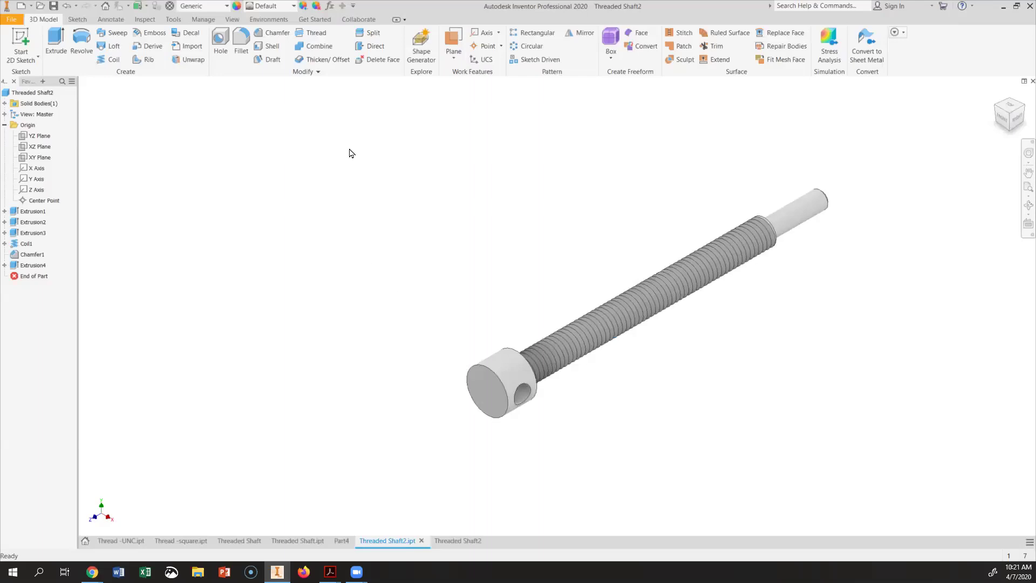
- Close the Threaded Shaft2 part file
left_click(12, 20)
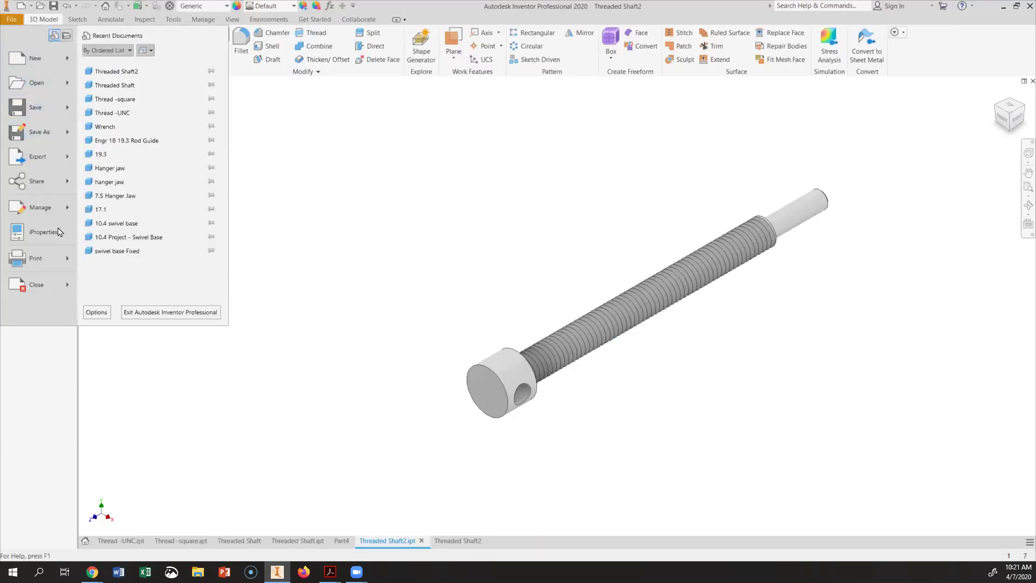
left_click(41, 283)
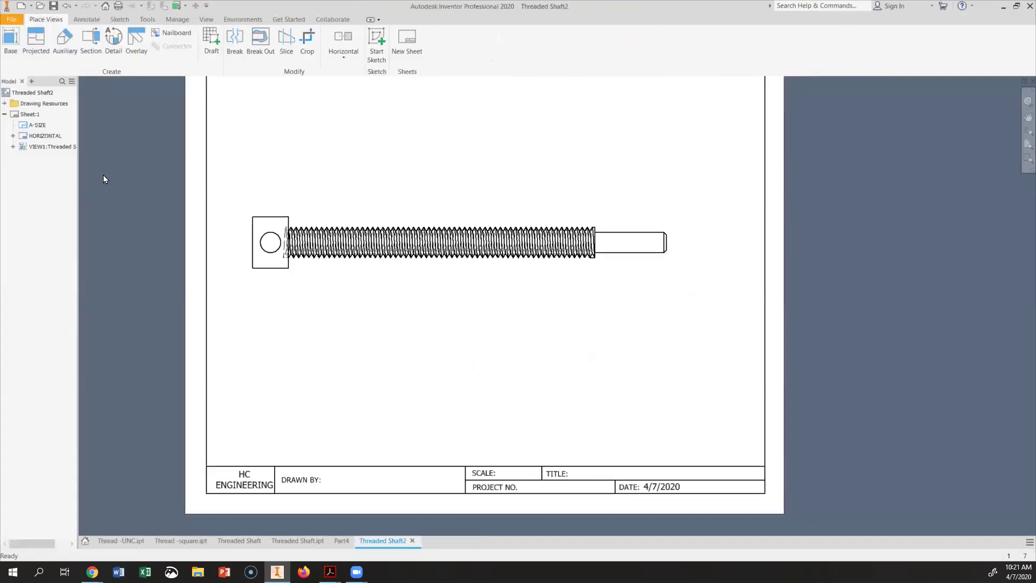
left_click(7, 6)
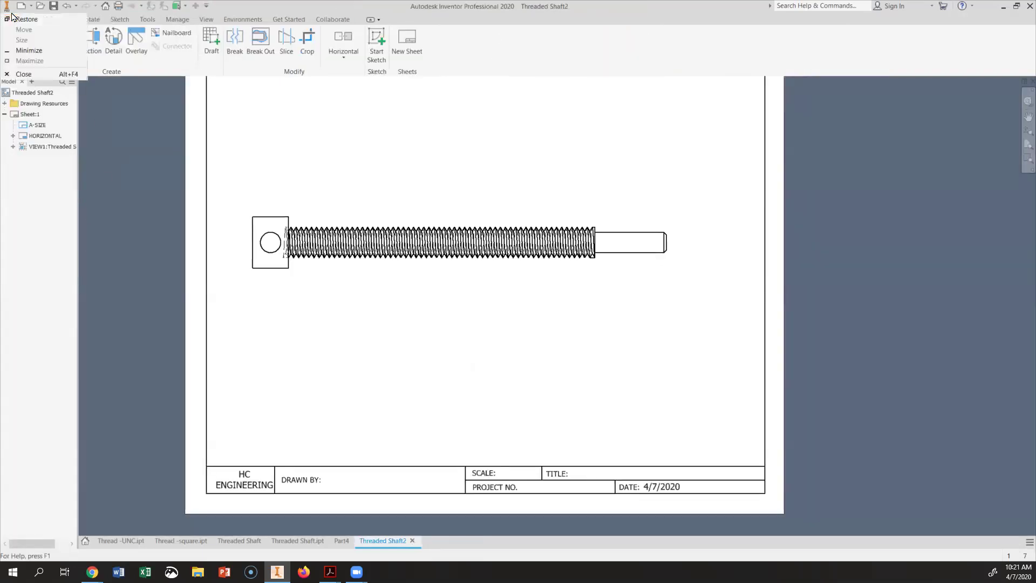
left_click(290, 117)
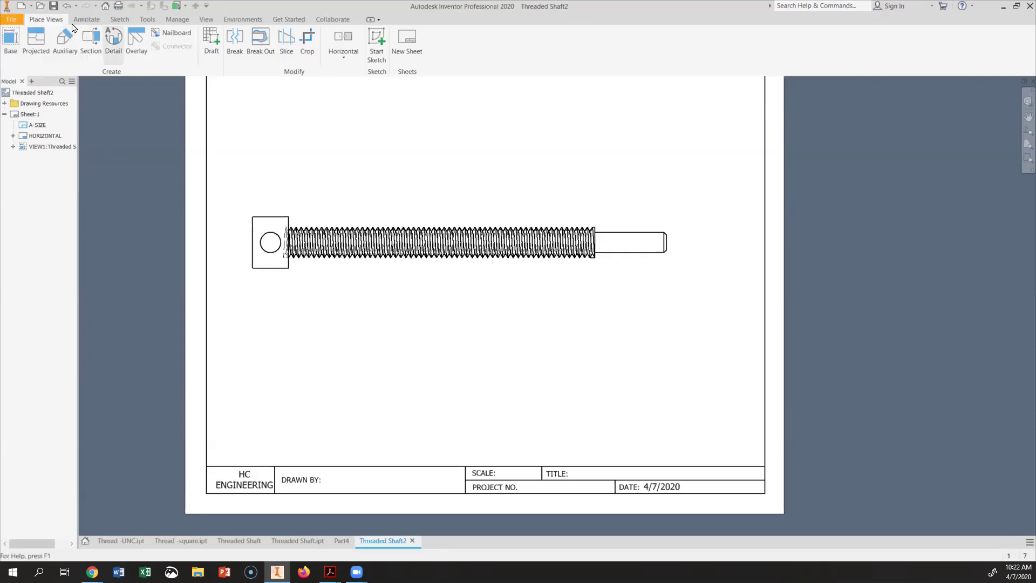
- Browse folders in the Open dialog, then cancel it without opening a file
left_click(12, 20)
left_click(25, 84)
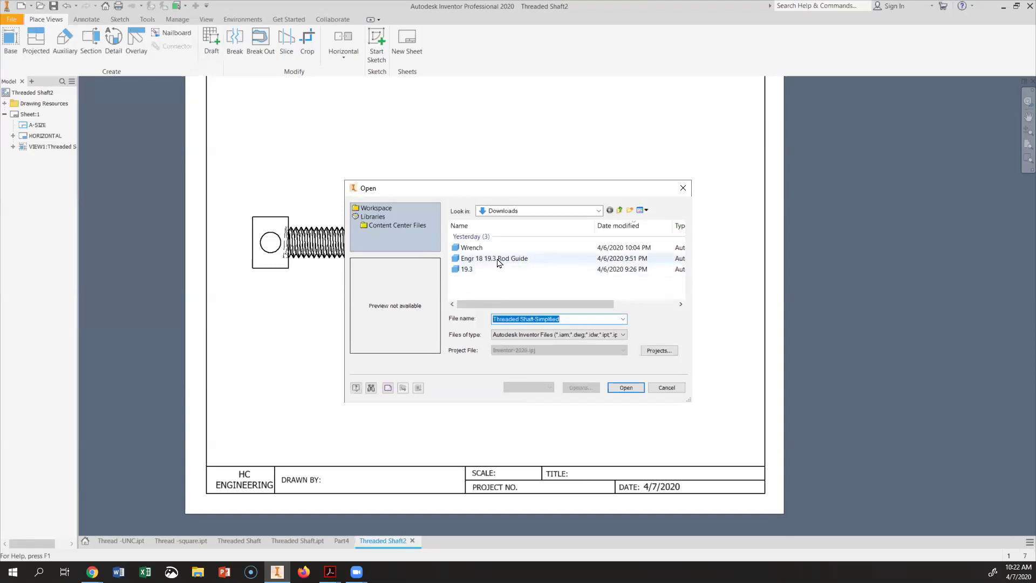
left_click(533, 212)
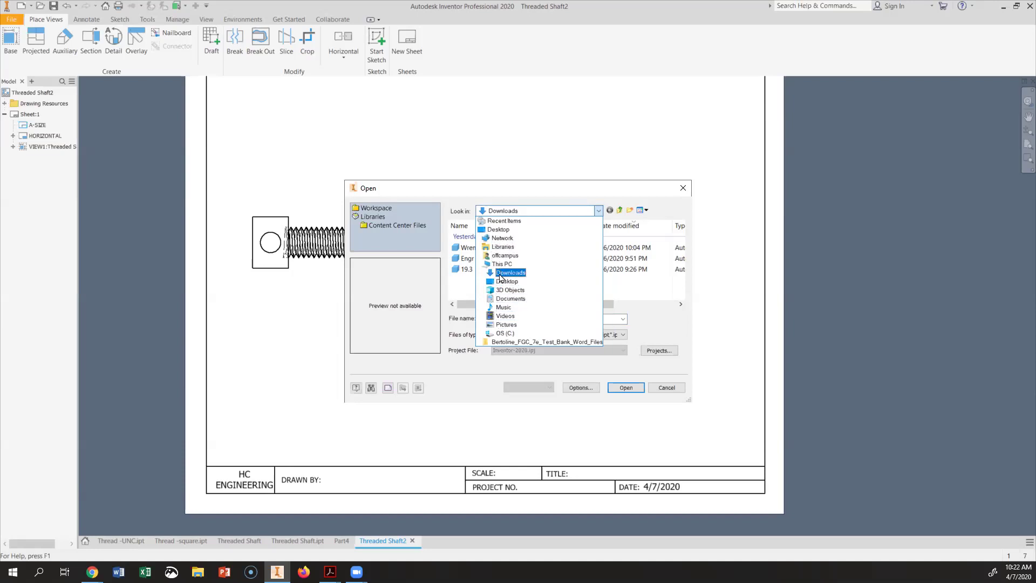
left_click(452, 323)
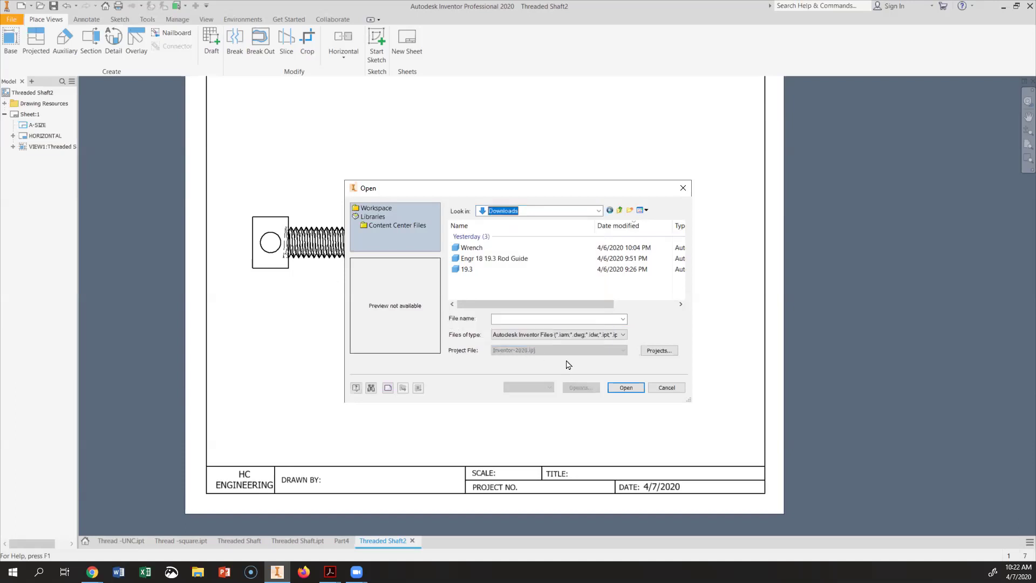
left_click(665, 388)
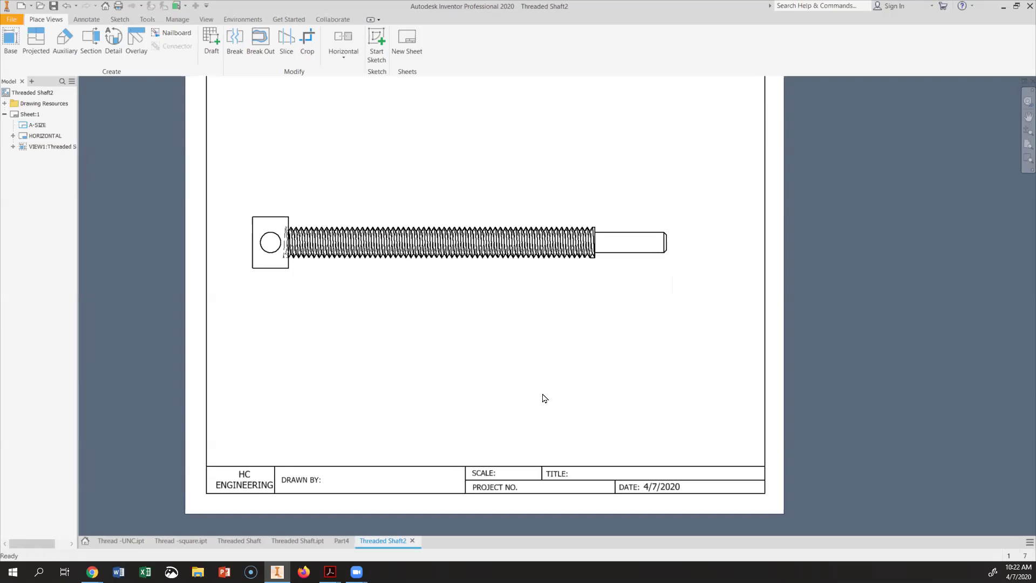
- Bring up the Threaded Shaft part model, dismissing the File menu without choosing anything
left_click(273, 542)
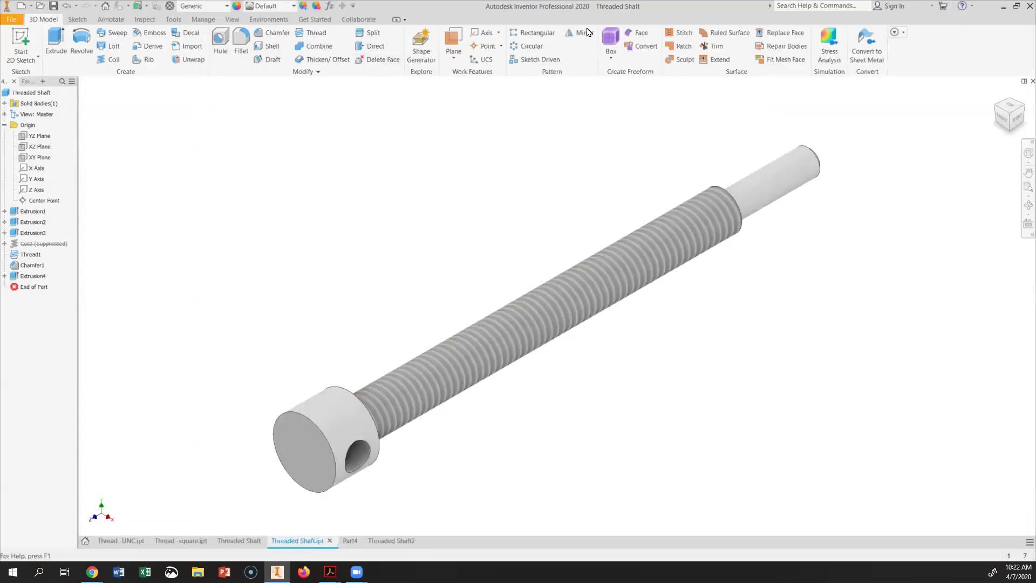
left_click(10, 20)
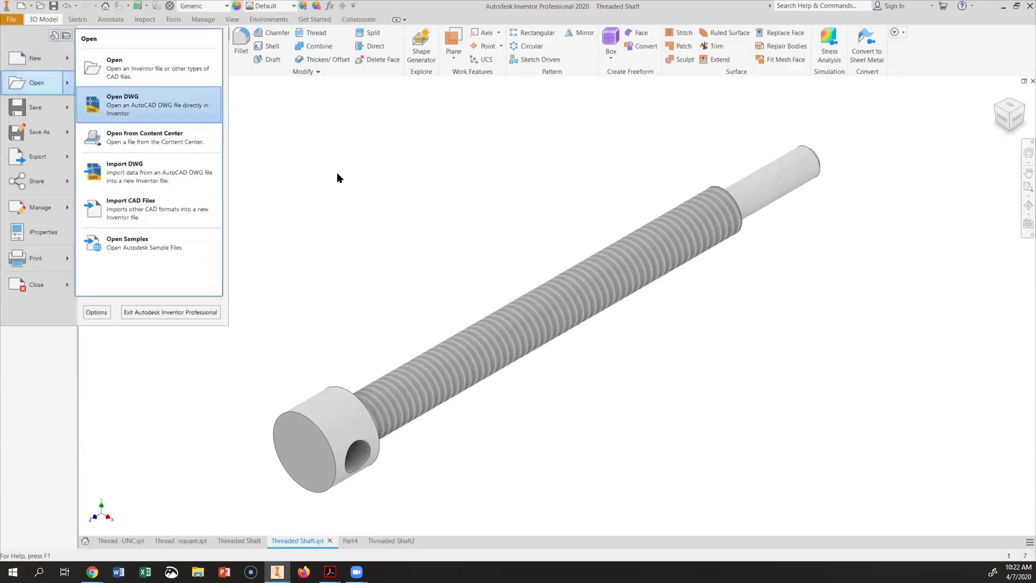
left_click(356, 185)
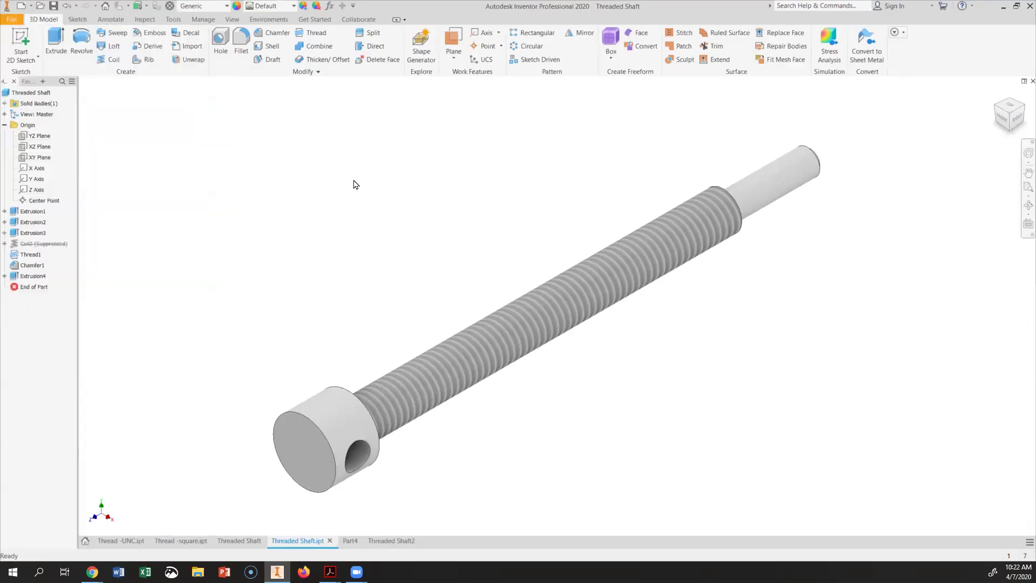
- Delete the Thread1 feature and view the shaft from the Right side
right_click(30, 260)
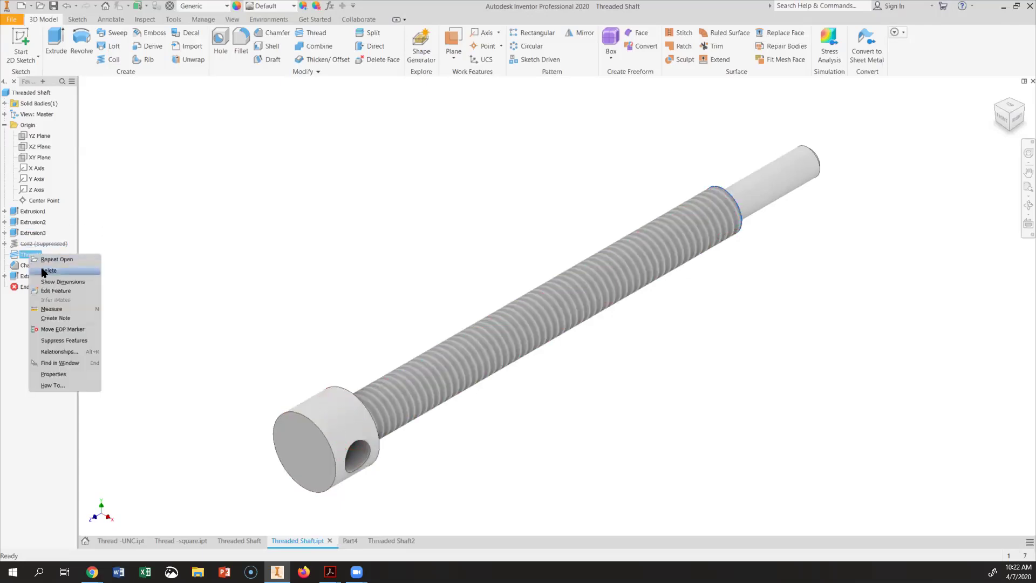
left_click(43, 273)
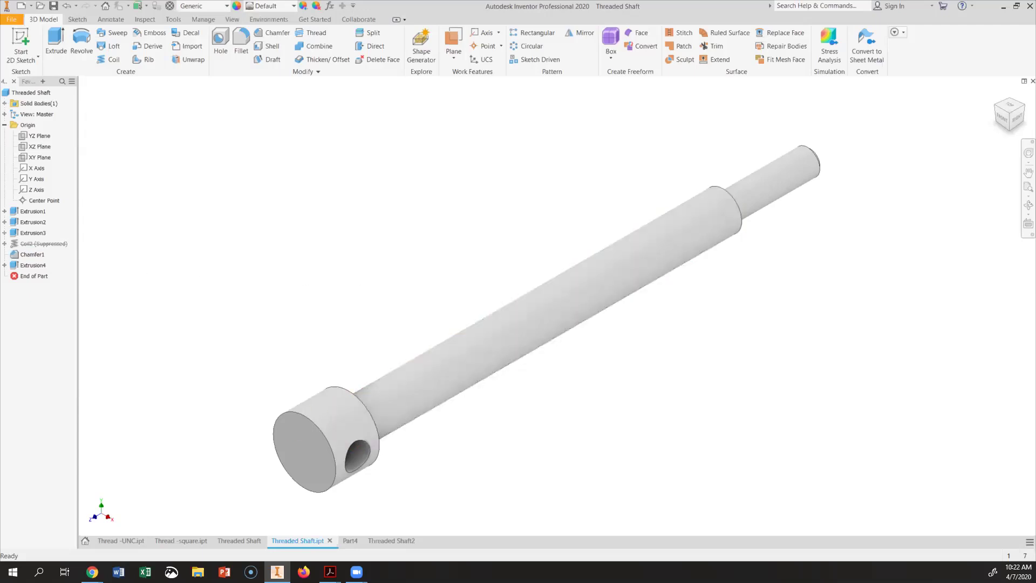
left_click(1017, 120)
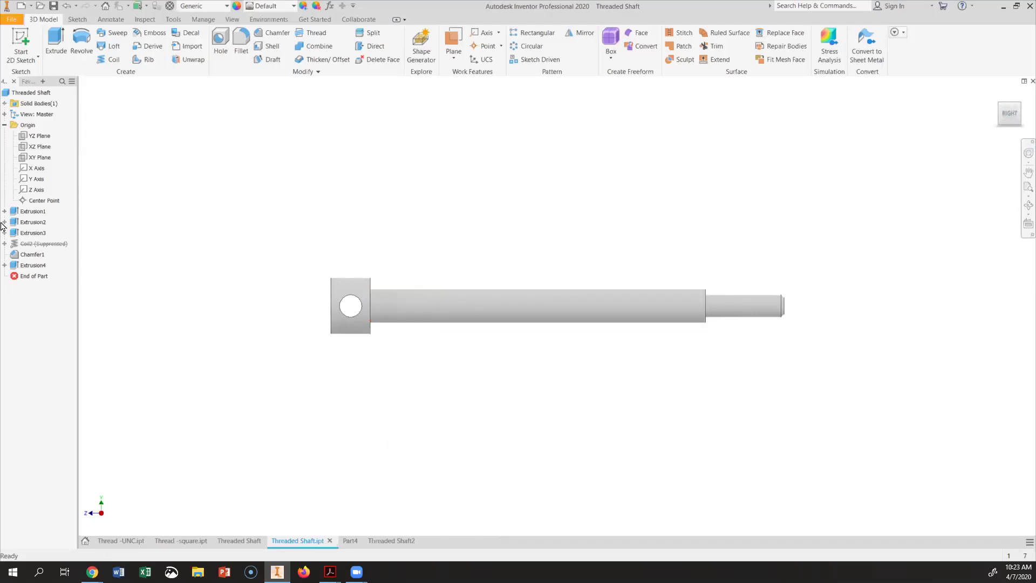
- Unsuppress Coil2 to inspect the modeled thread, then suppress it again
right_click(34, 249)
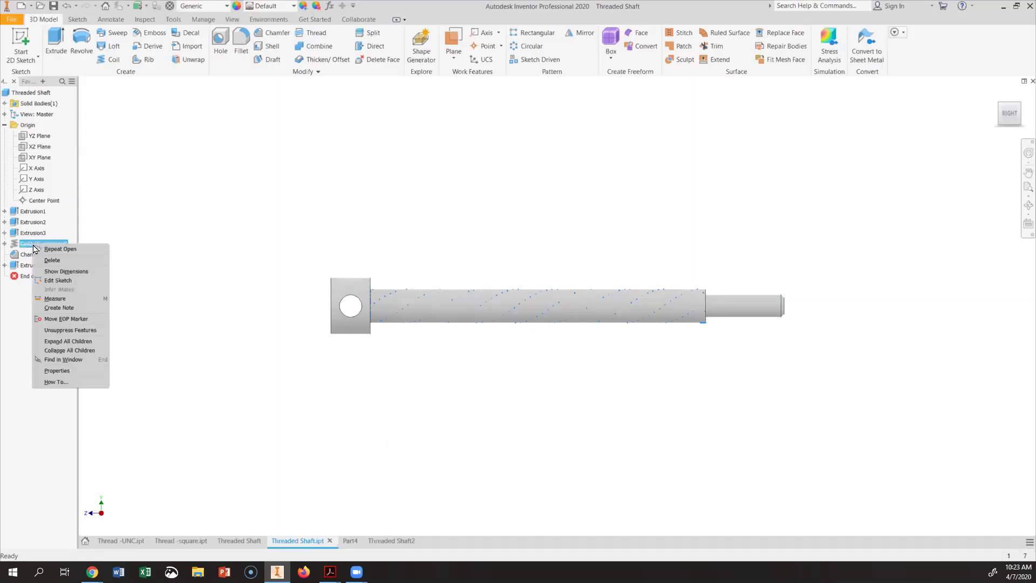
left_click(55, 330)
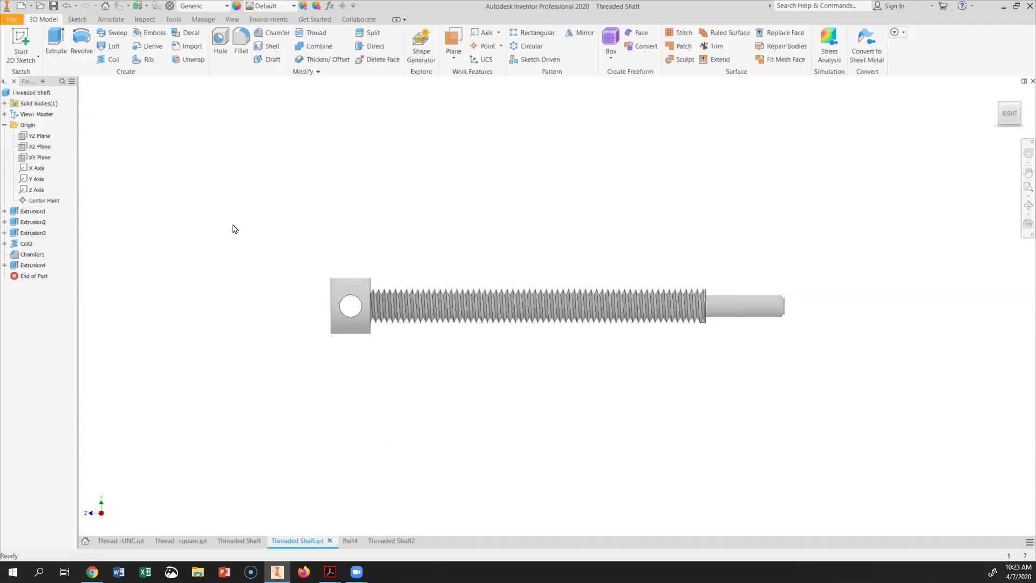
right_click(25, 246)
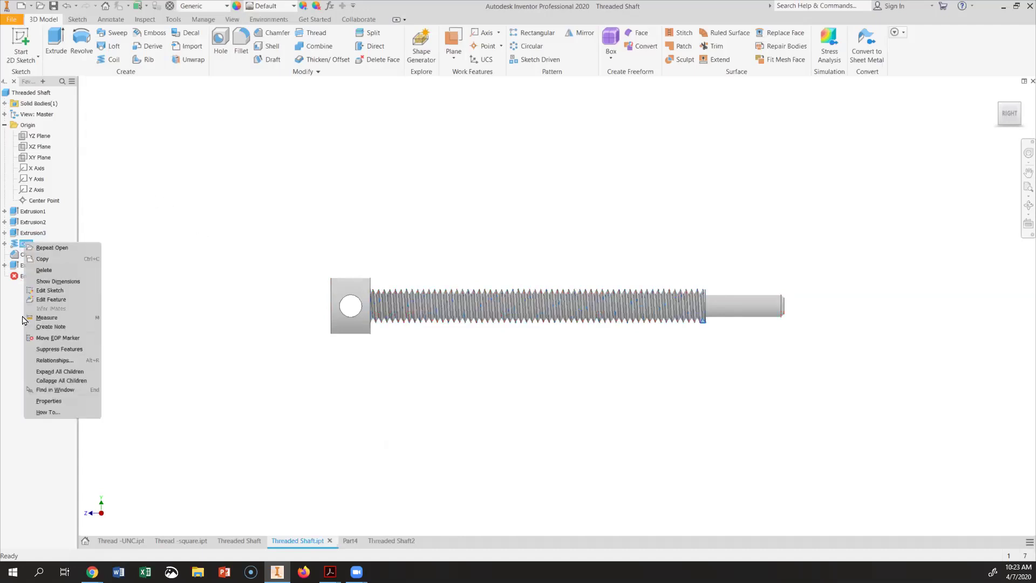
left_click(44, 349)
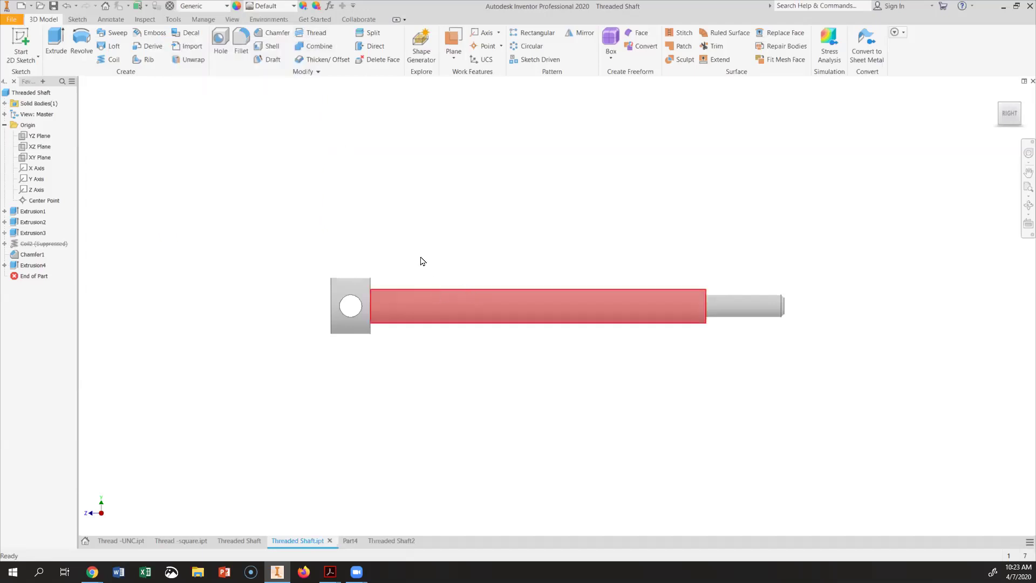
- Add a 3/8-16 UNC class 2A cosmetic thread, 3.750 in long, to the shaft cylinder
left_click(317, 33)
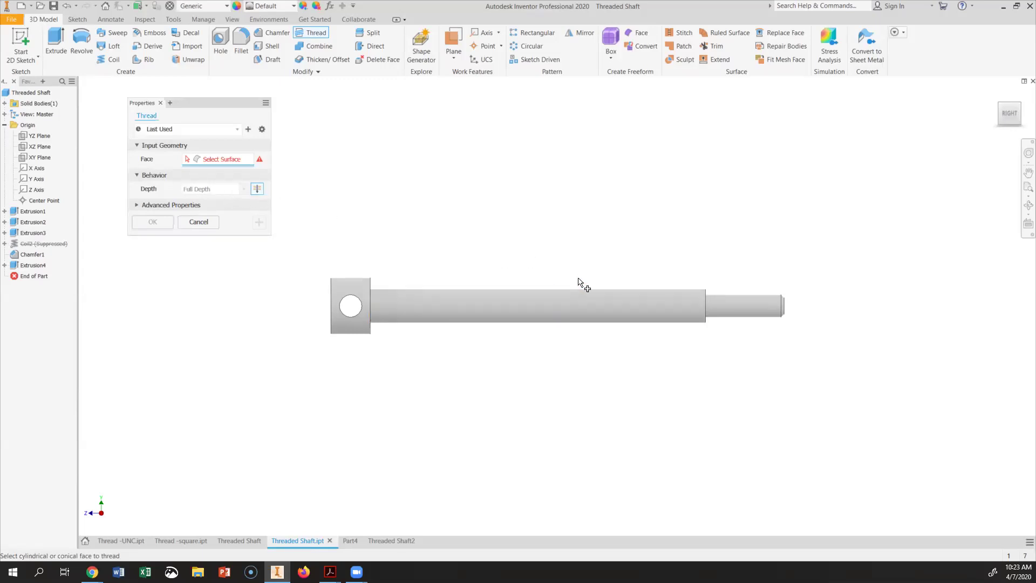
left_click(583, 294)
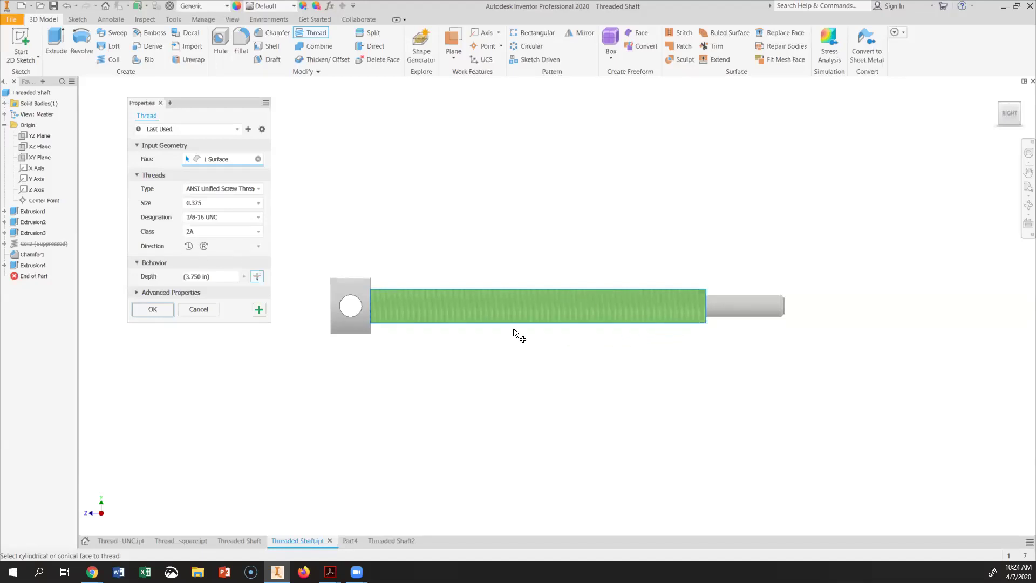
left_click(154, 311)
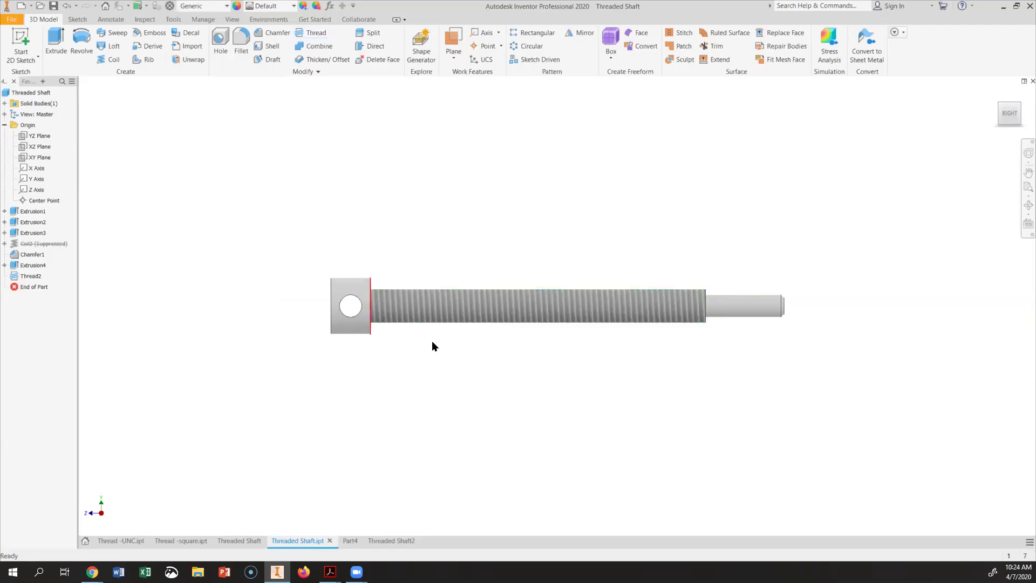
middle_click_drag(515, 362, 496, 323, "shift")
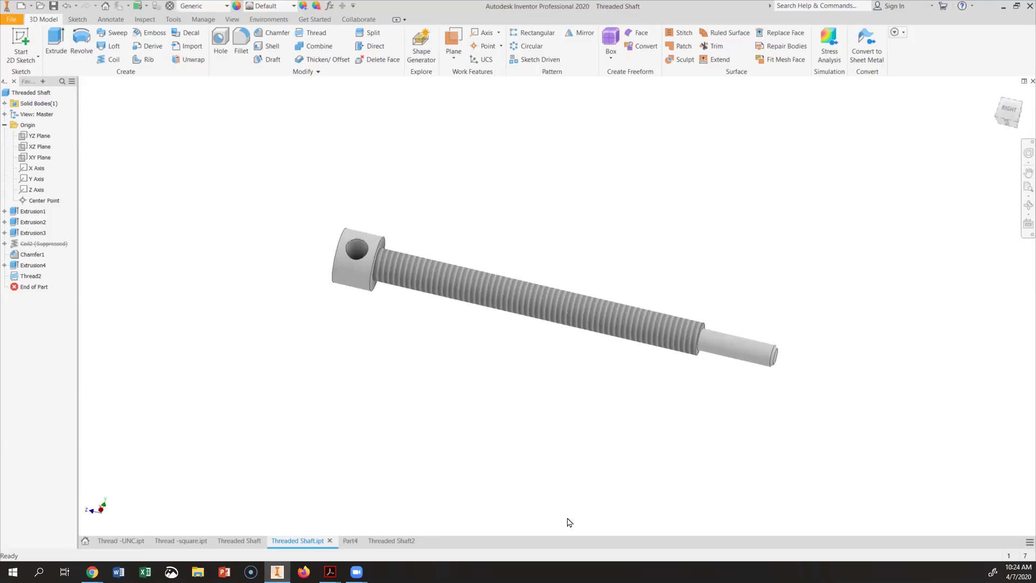
- Switch to the Threaded Shaft2 drawing and browse the Annotate and Sketch tools
left_click(390, 541)
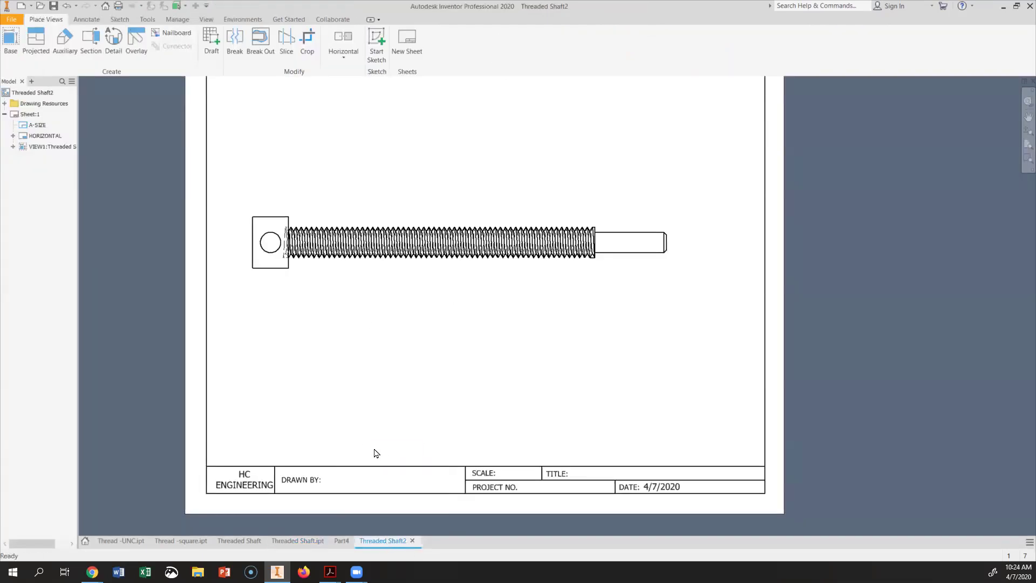
scroll(377, 451, "down", 3)
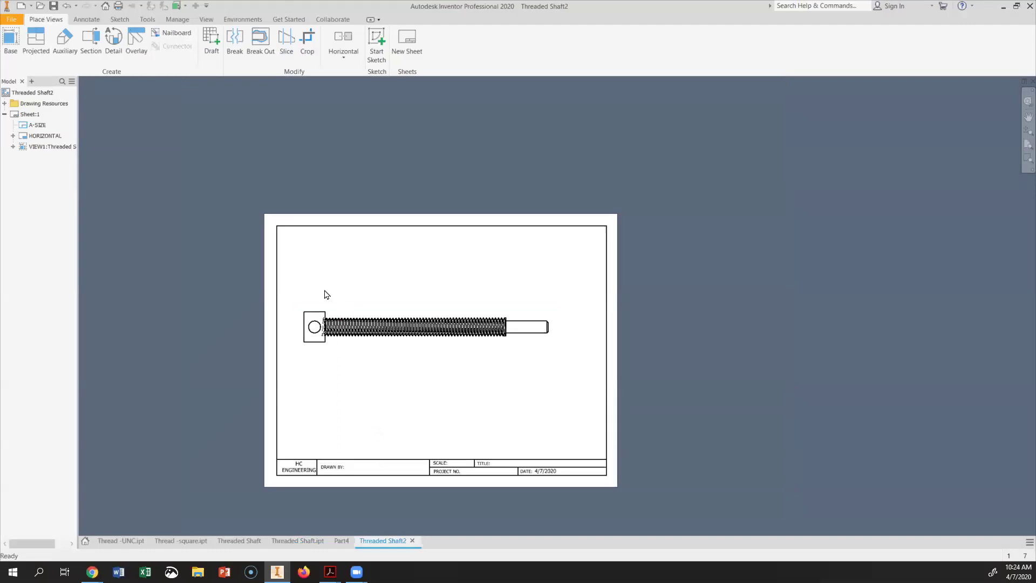
left_click(85, 20)
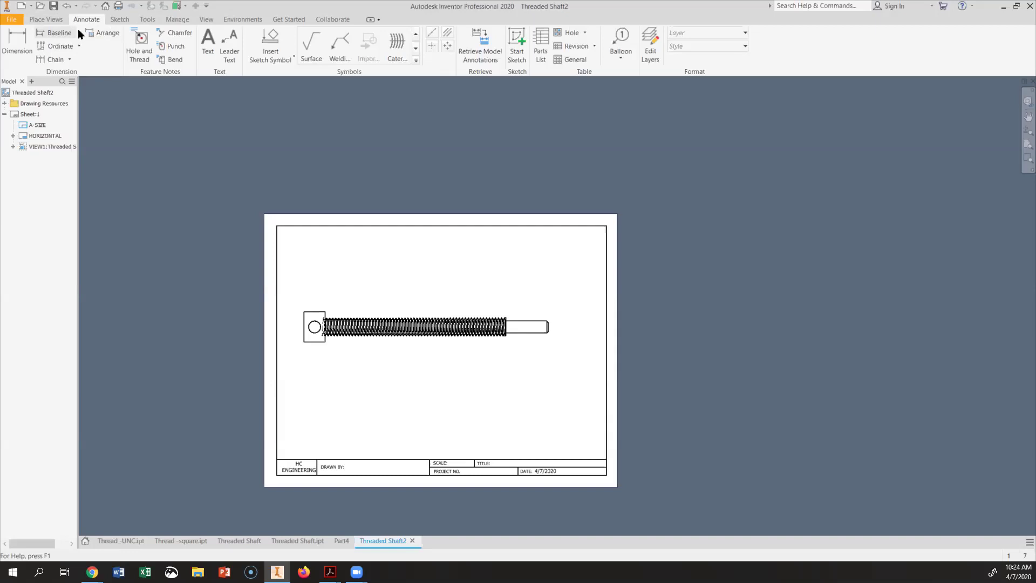
left_click(119, 22)
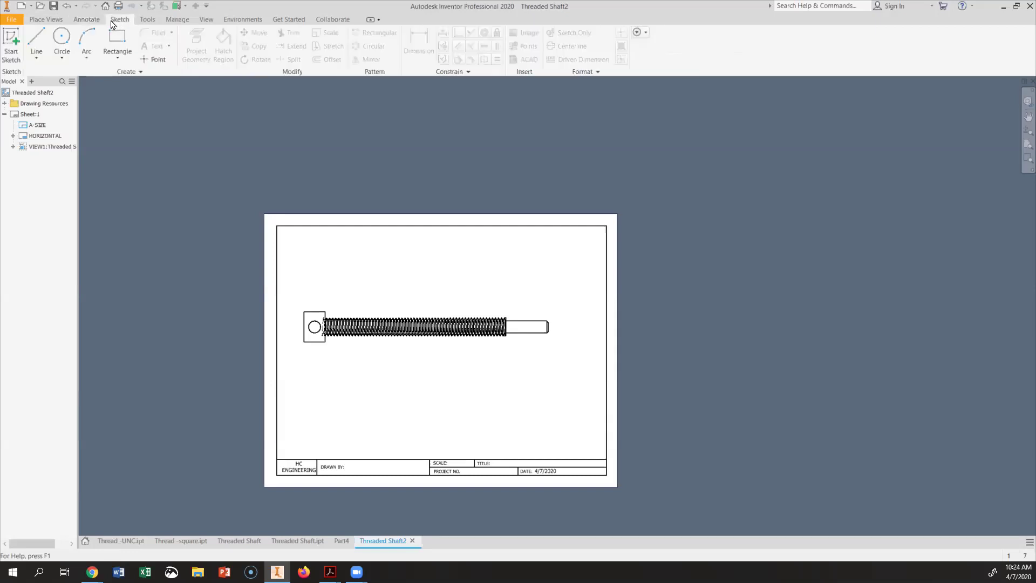
left_click(87, 21)
left_click(44, 22)
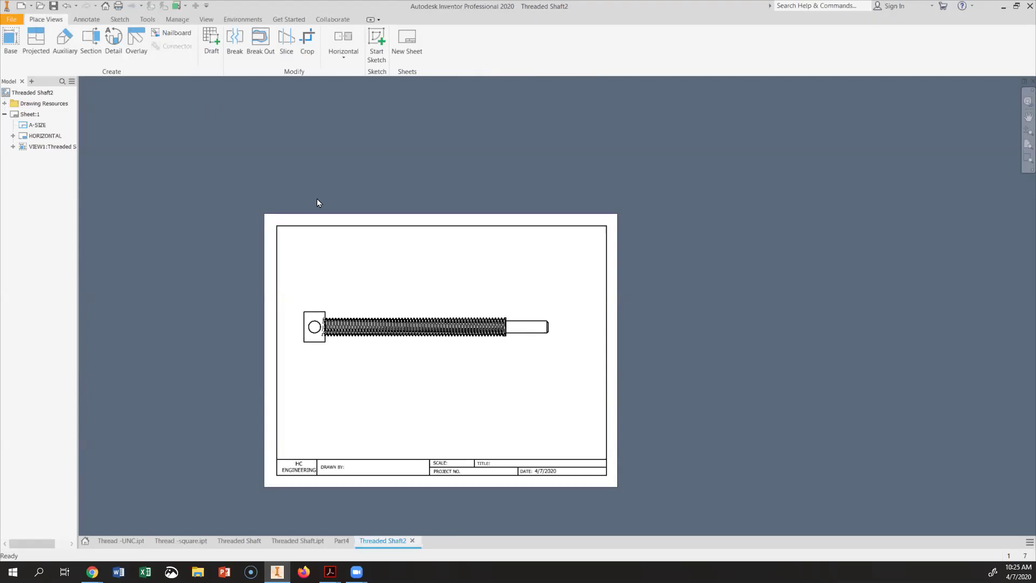
middle_click_drag(415, 249, 451, 201)
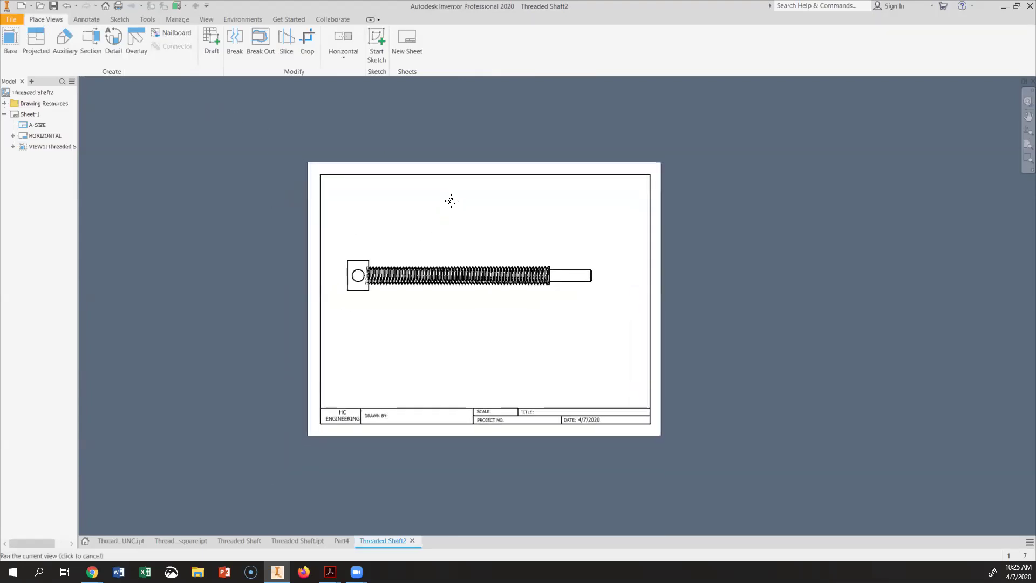
scroll(451, 205, "up", 2)
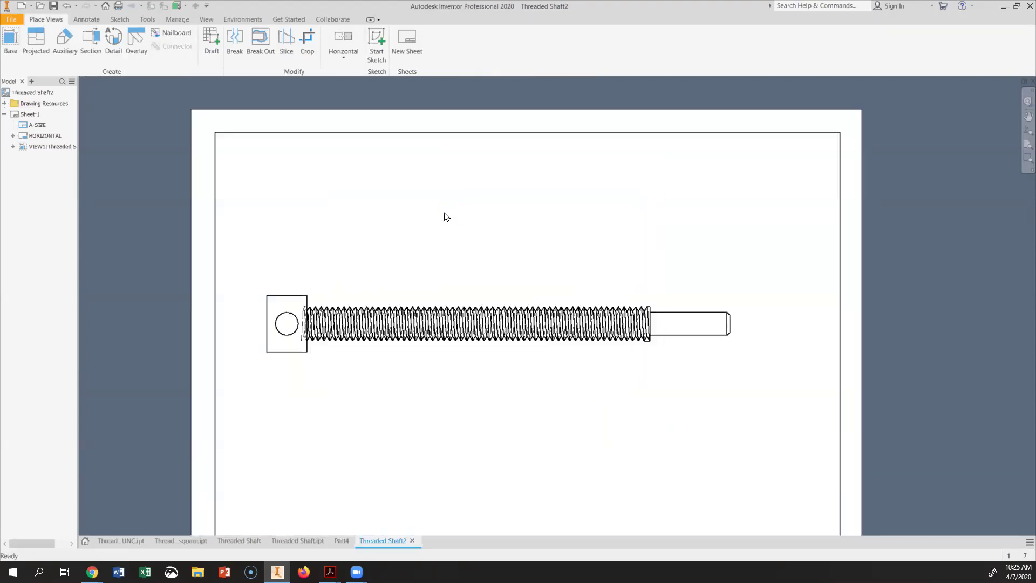
scroll(446, 217, "down", 2)
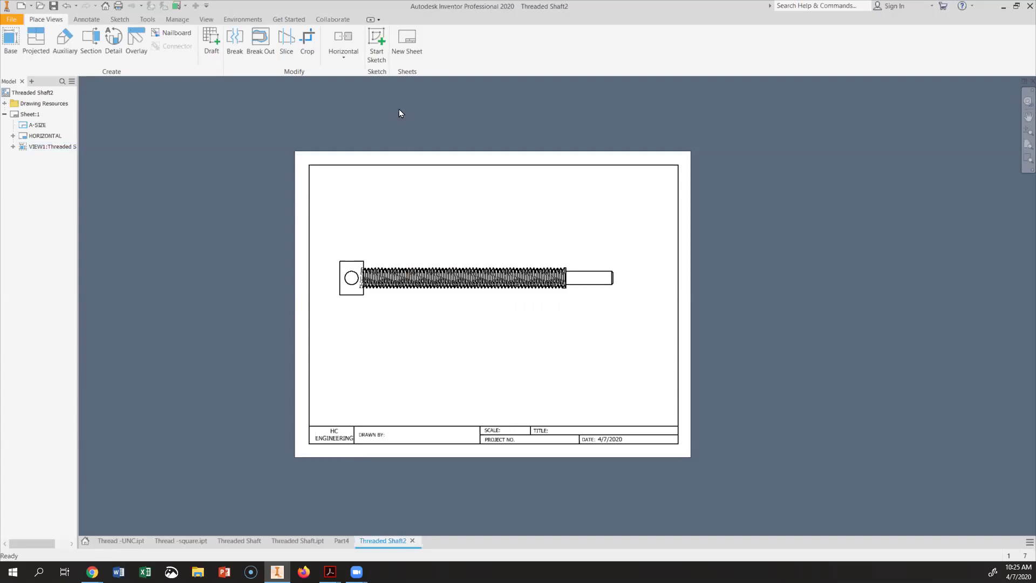
- Add a new Sheet:2 with the HC ENGINEERING title block, then select Sheet:1
left_click(406, 51)
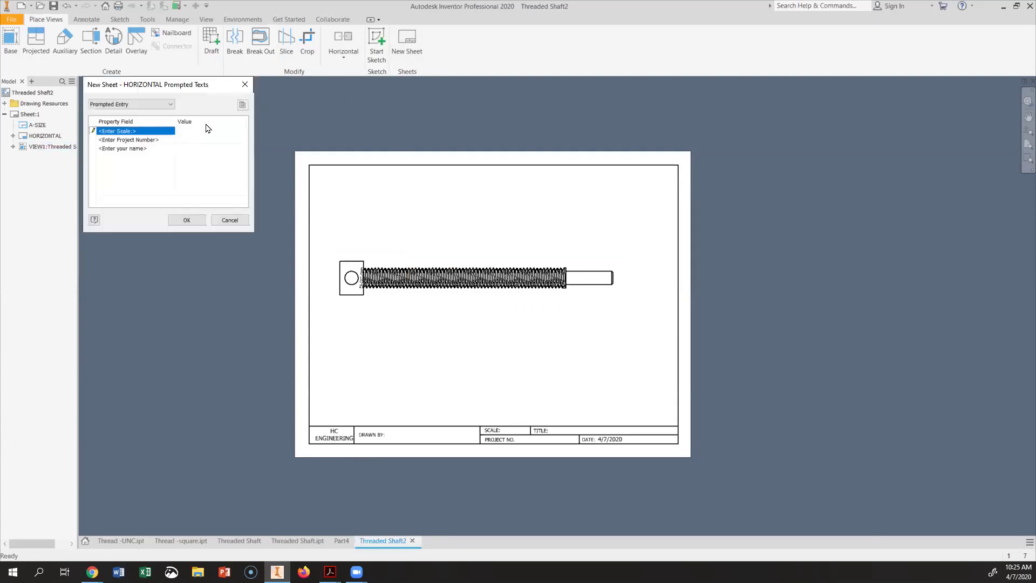
left_click(189, 218)
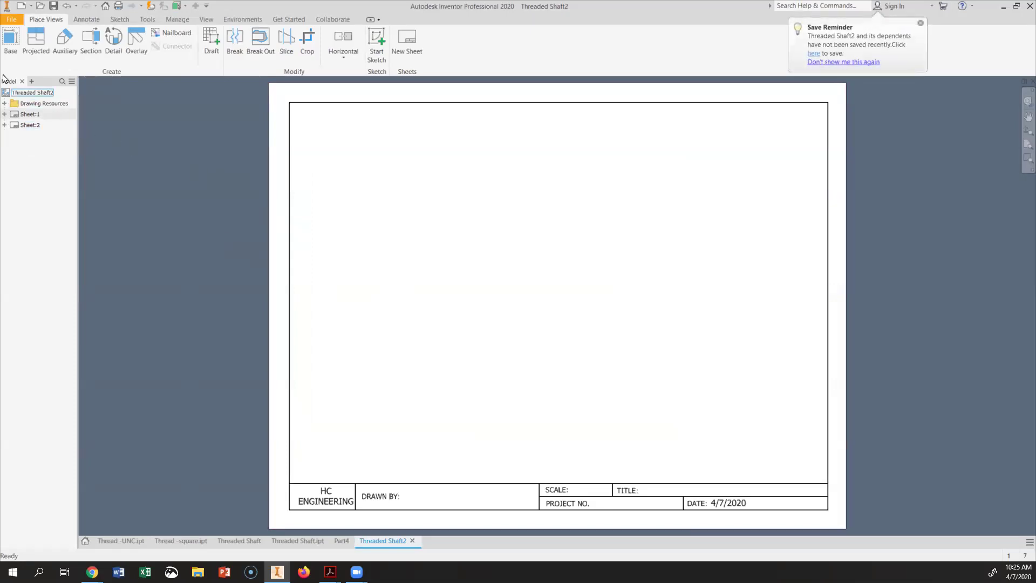
left_click(23, 113)
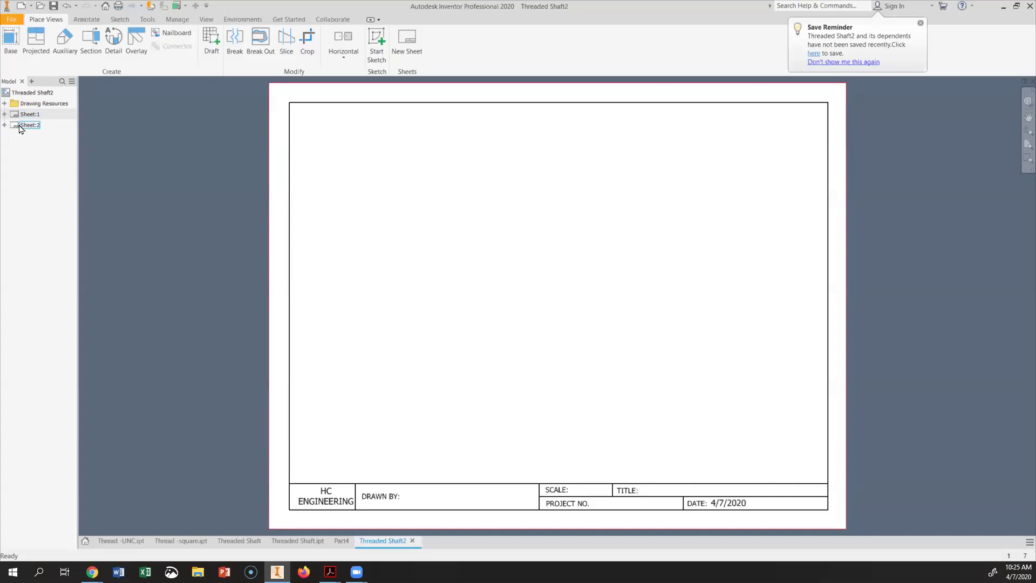
- Place a right-side base view of the threaded shaft at 3/4 scale on Sheet:2
left_click(9, 43)
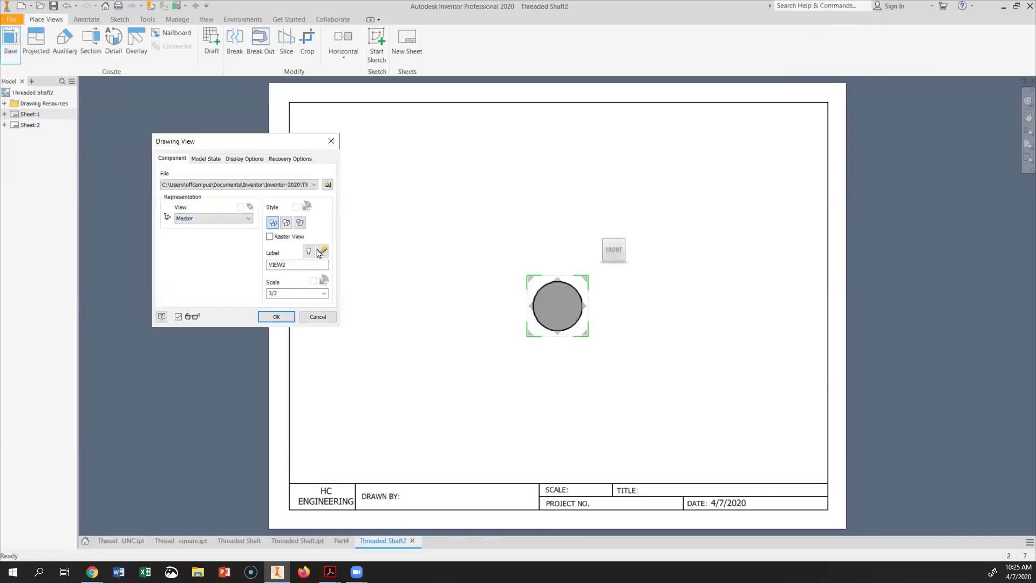
left_click(626, 251)
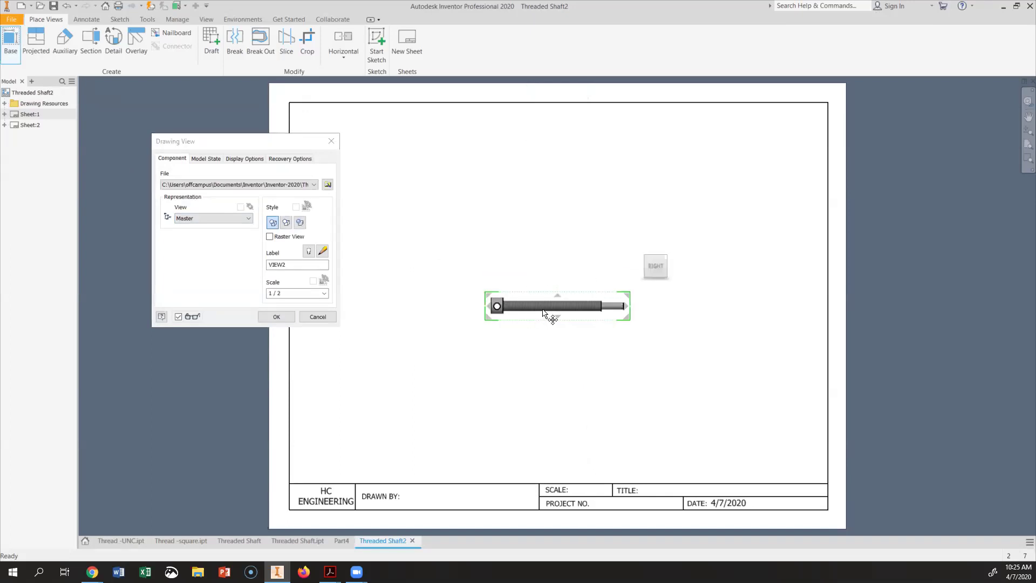
left_click(289, 292)
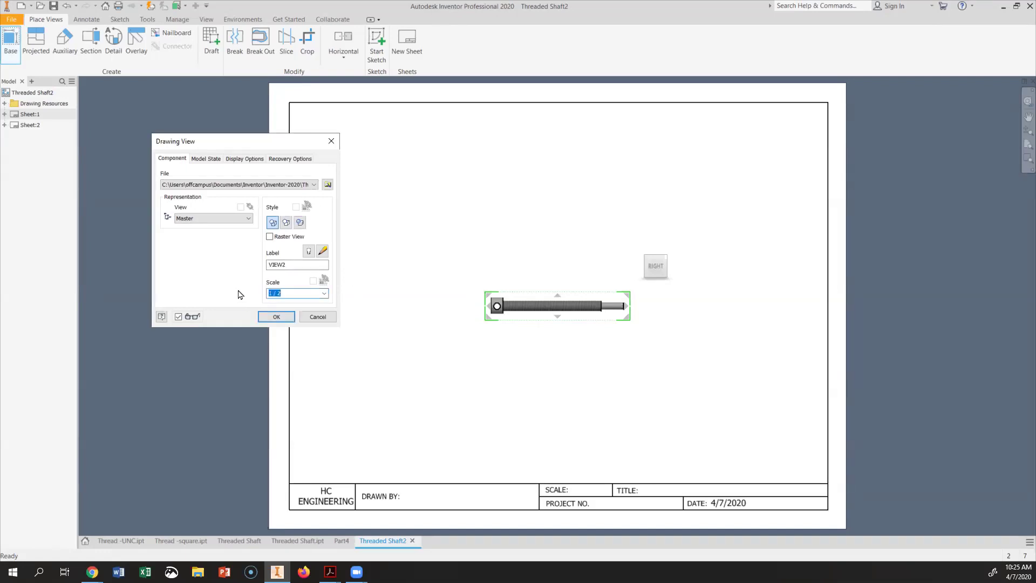
type("3")
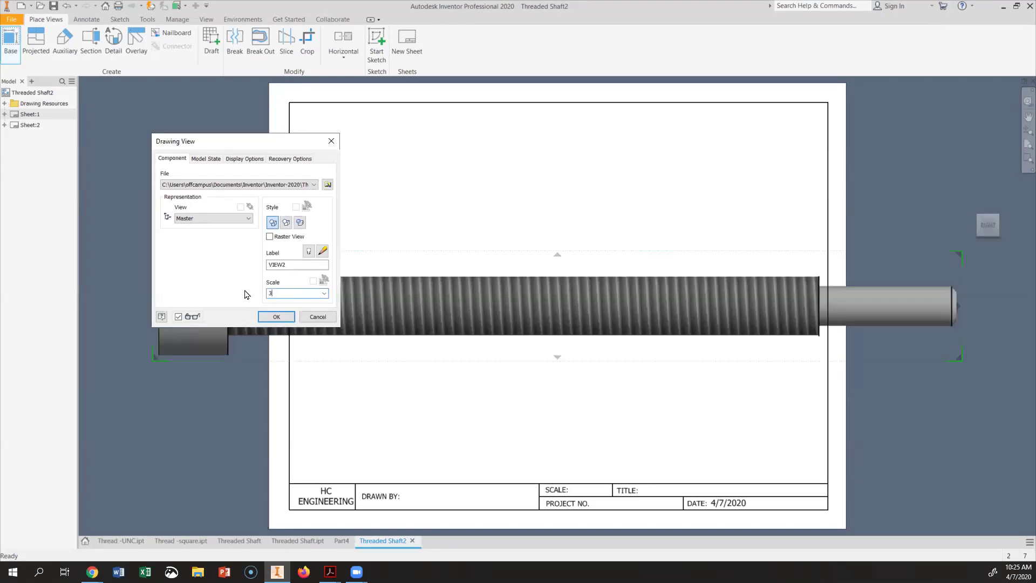
type("/4")
left_click(276, 317)
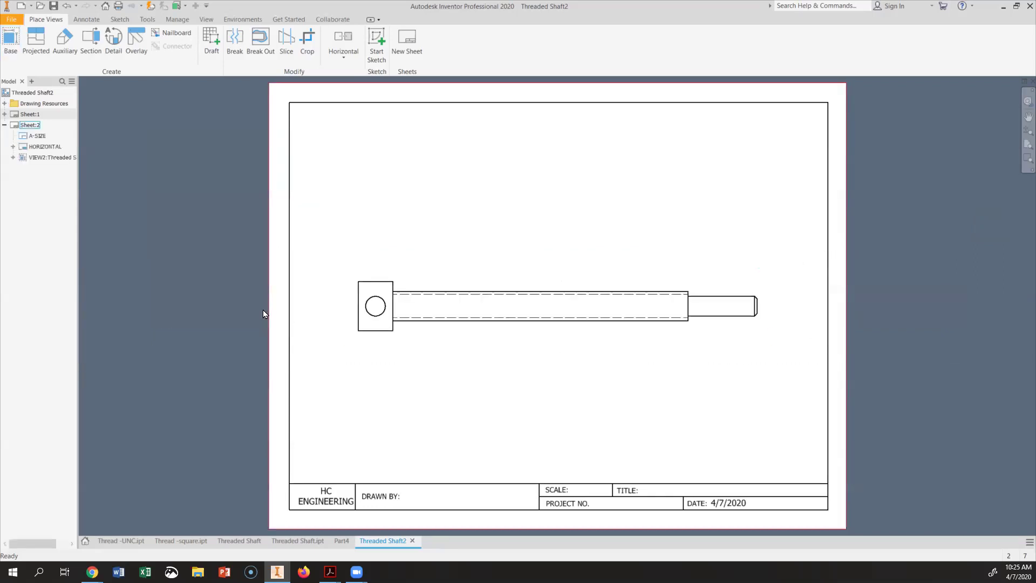
scroll(470, 346, "up", 3)
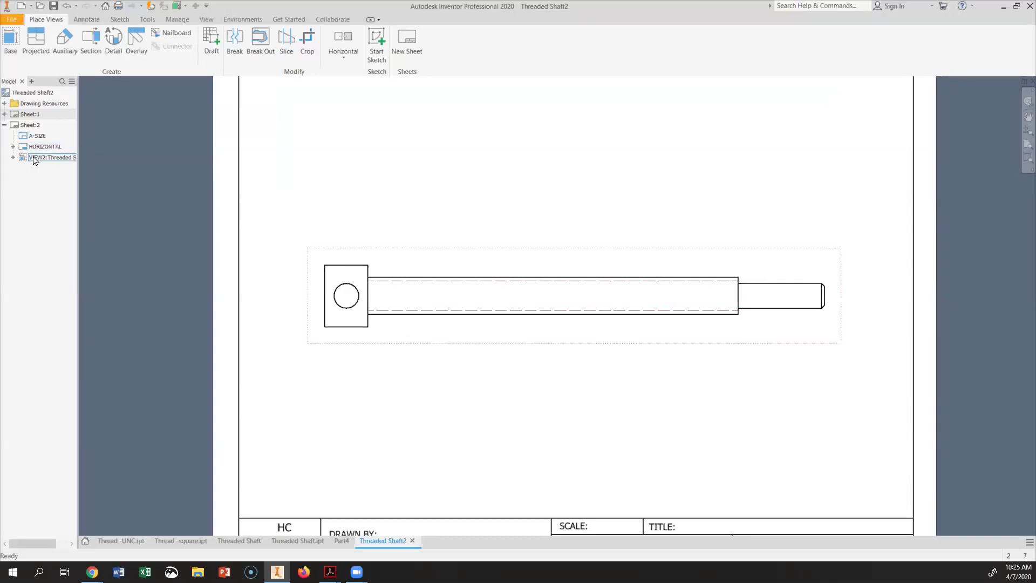
double_click(30, 124)
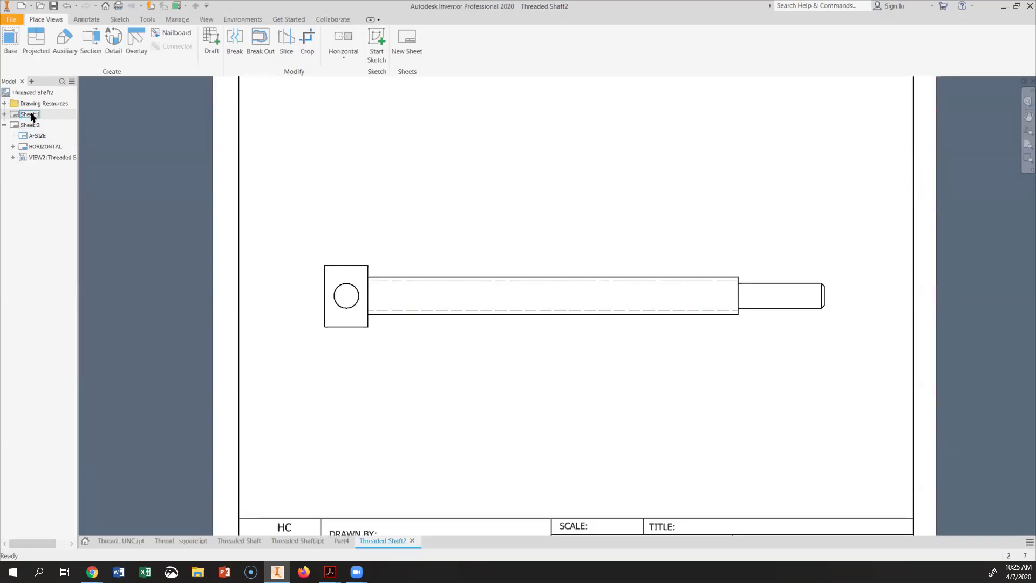
- Switch to the other sheet and zoom along its shaft view to compare the thread
scroll(410, 309, "up", 4)
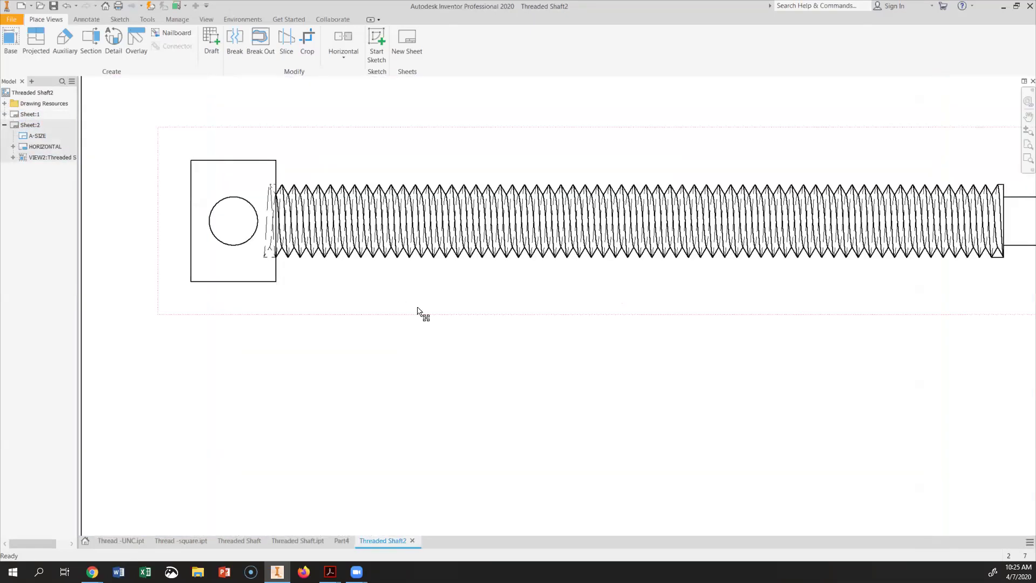
scroll(428, 312, "down", 3)
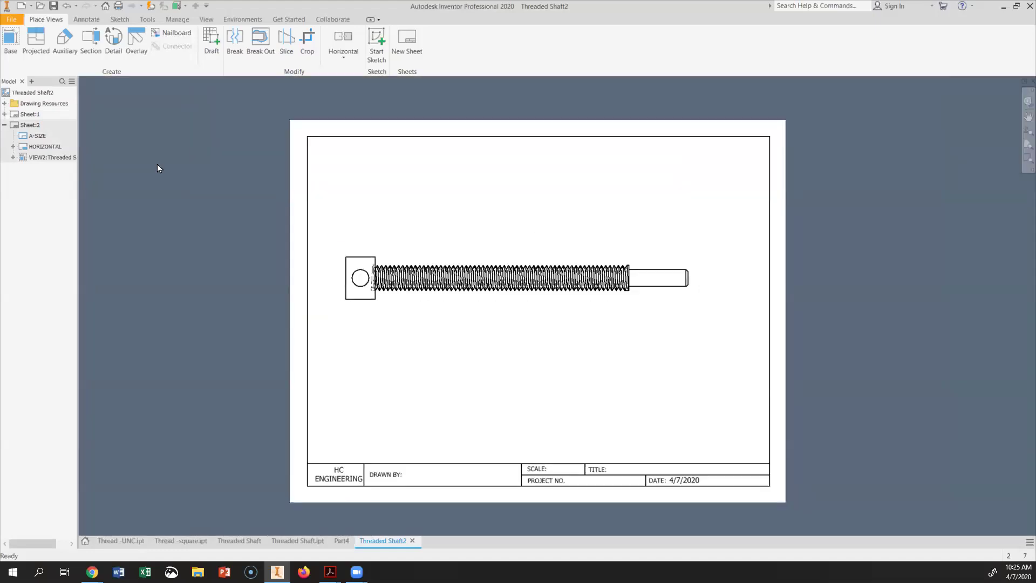
double_click(27, 115)
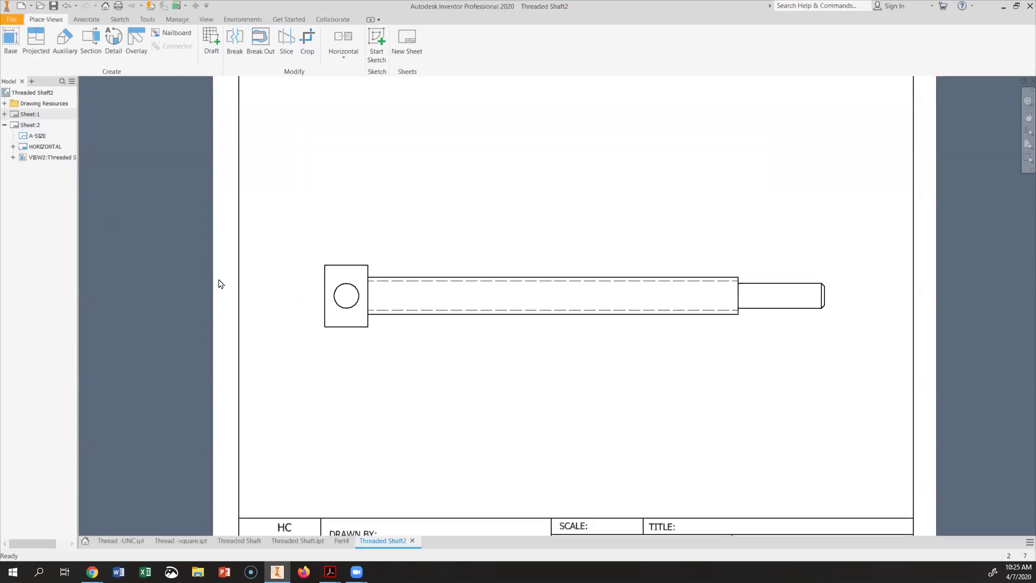
scroll(428, 327, "down", 3)
scroll(428, 329, "up", 5)
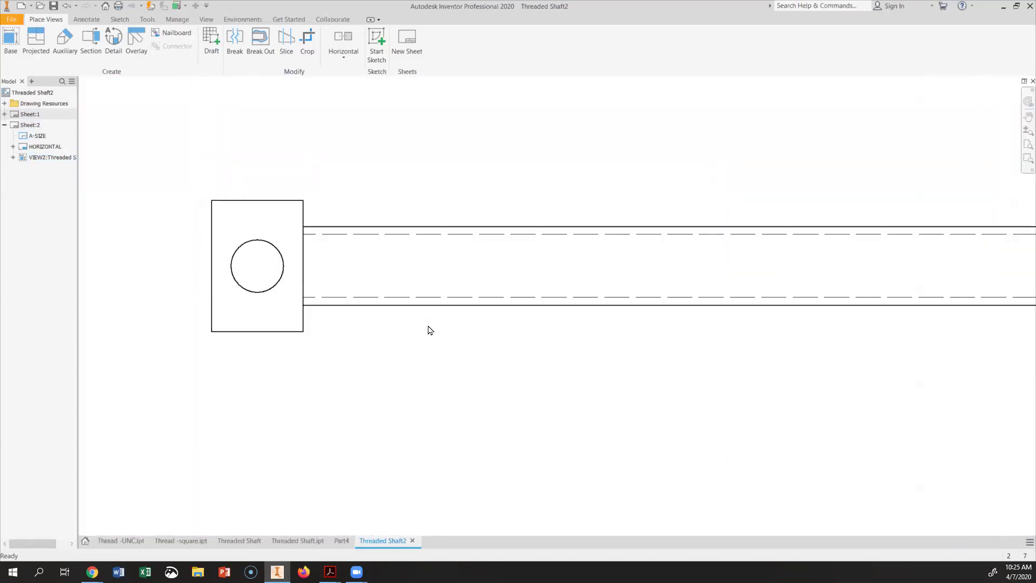
scroll(424, 328, "down", 2)
scroll(354, 299, "up", 1)
middle_click_drag(354, 299, 337, 294)
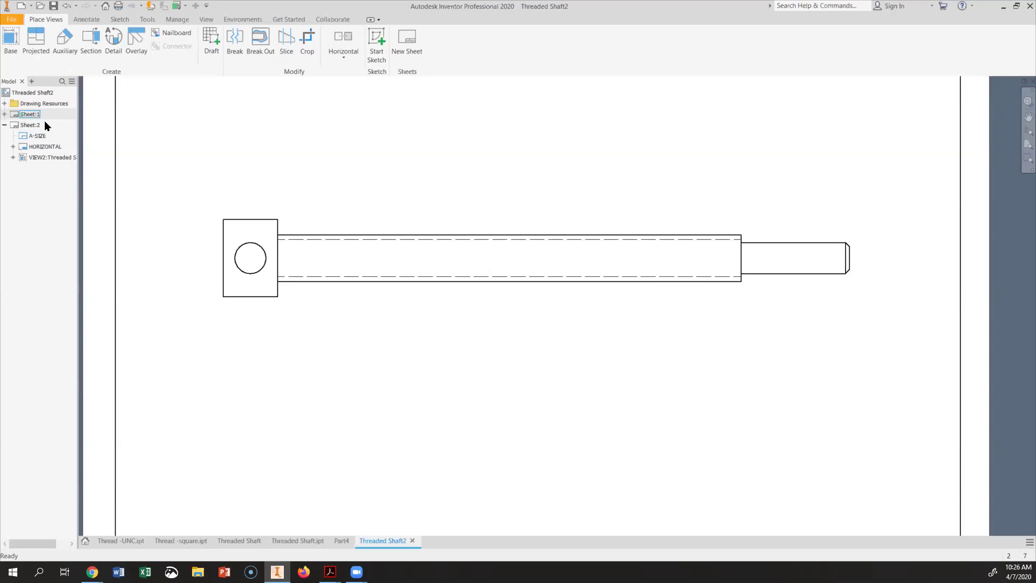
- Activate the sheet showing the full V-profile thread and pan to the shaft head
left_click(20, 125)
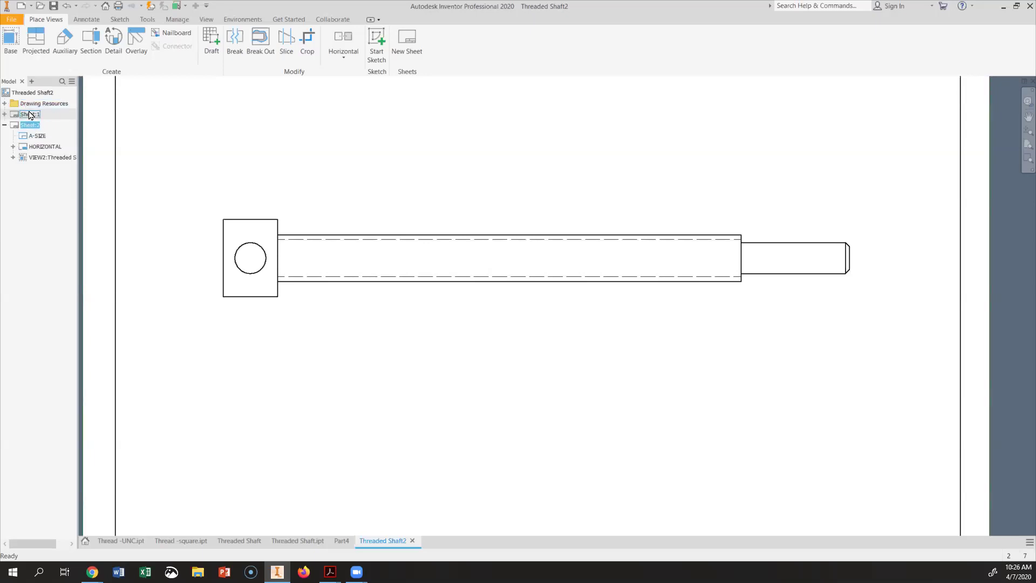
double_click(20, 125)
scroll(376, 264, "up", 5)
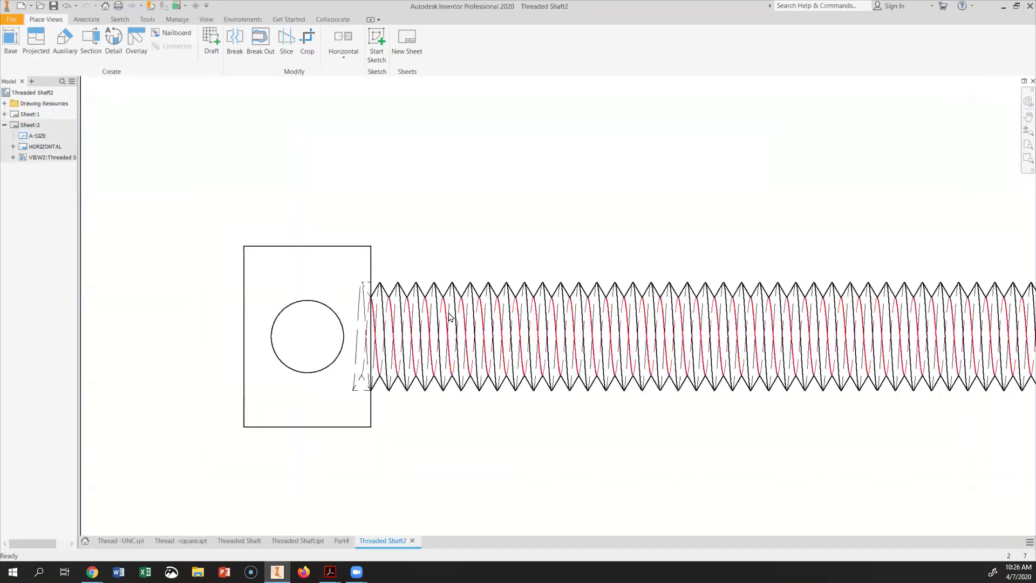
middle_click_drag(396, 302, 295, 271)
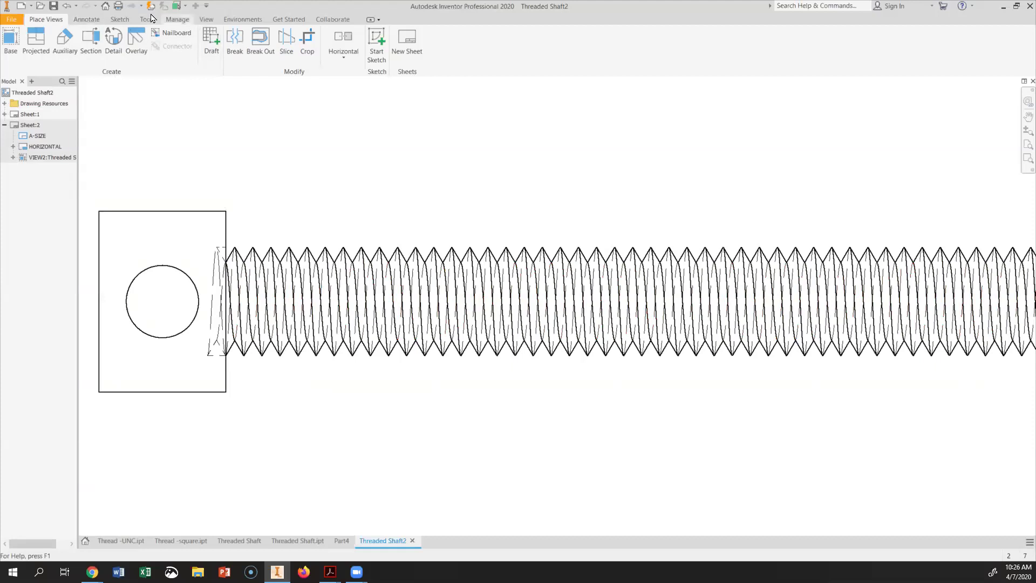
- Begin a leader from a thread crest with a bend above the shaft, then cancel it
left_click(82, 22)
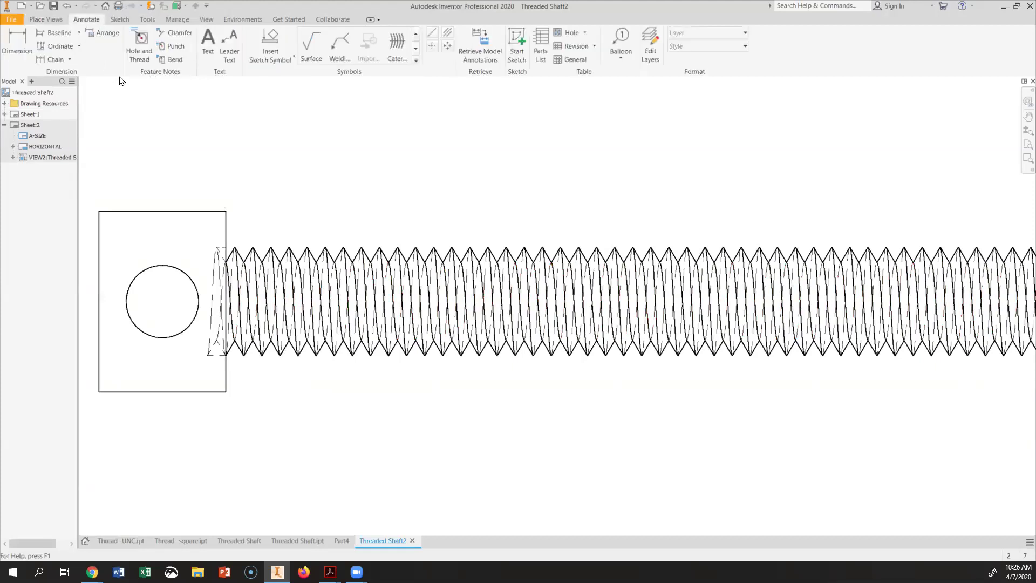
left_click(228, 49)
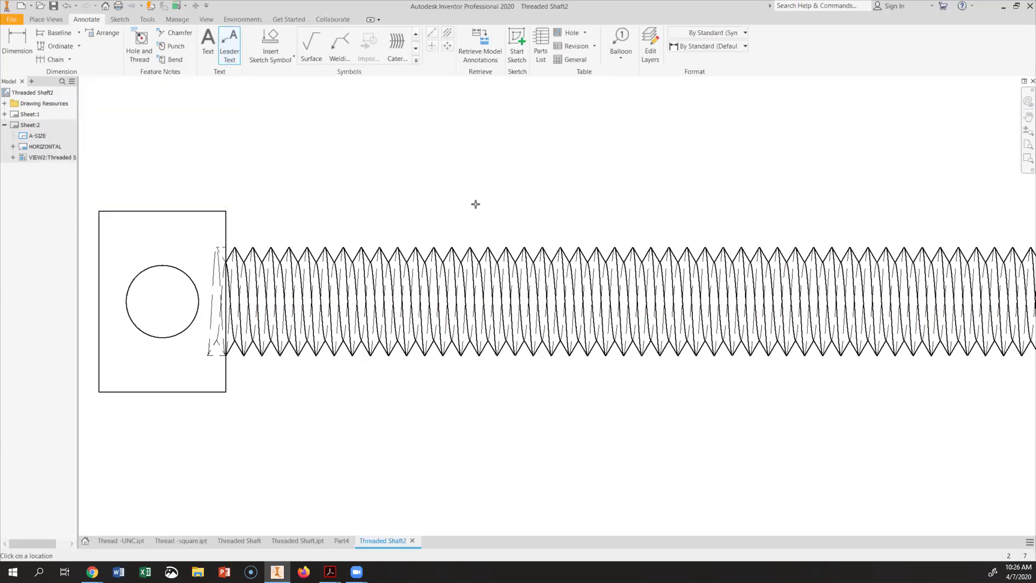
left_click(452, 249)
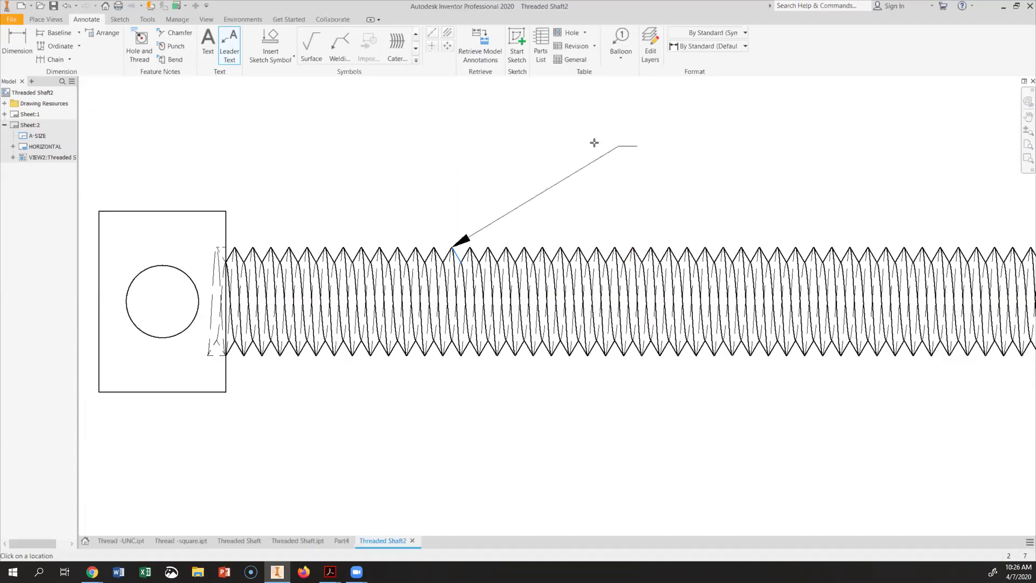
left_click(550, 128)
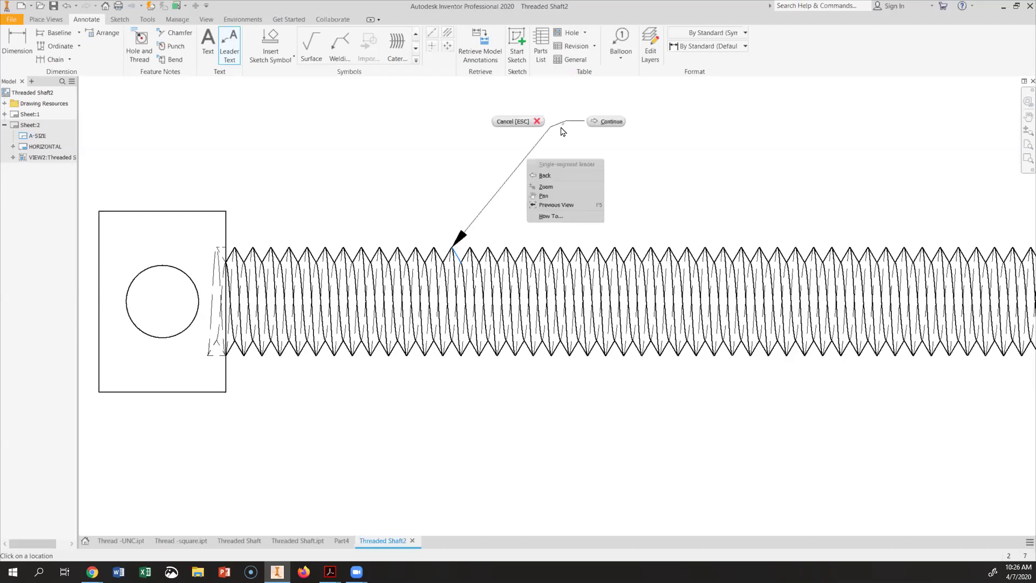
right_click(565, 132)
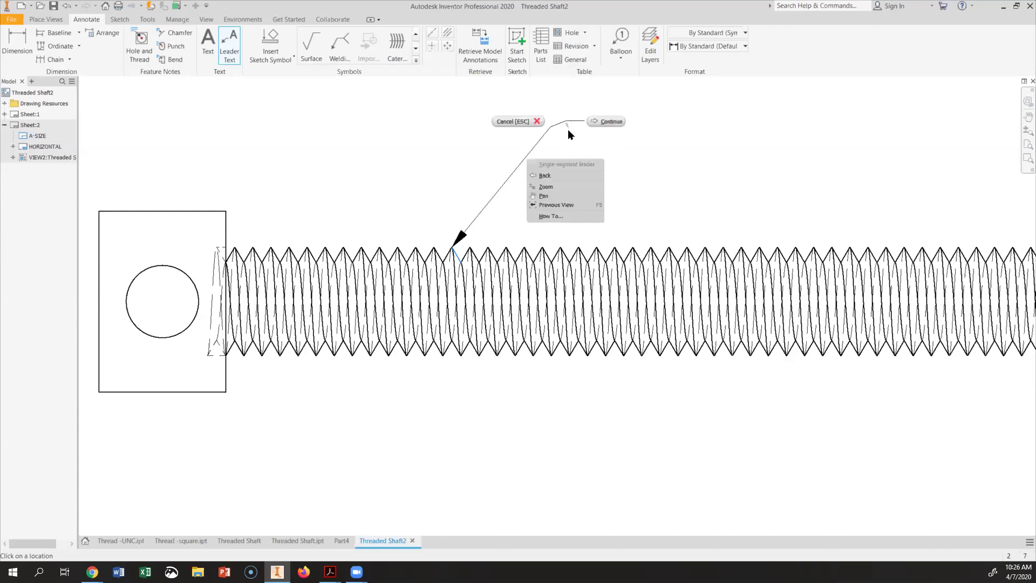
left_click(599, 122)
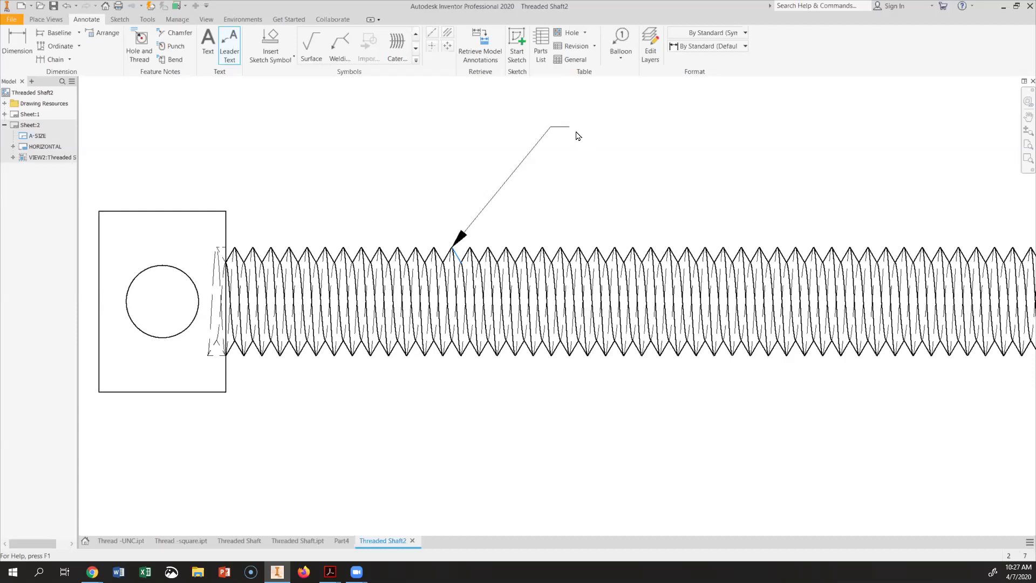
key("Escape")
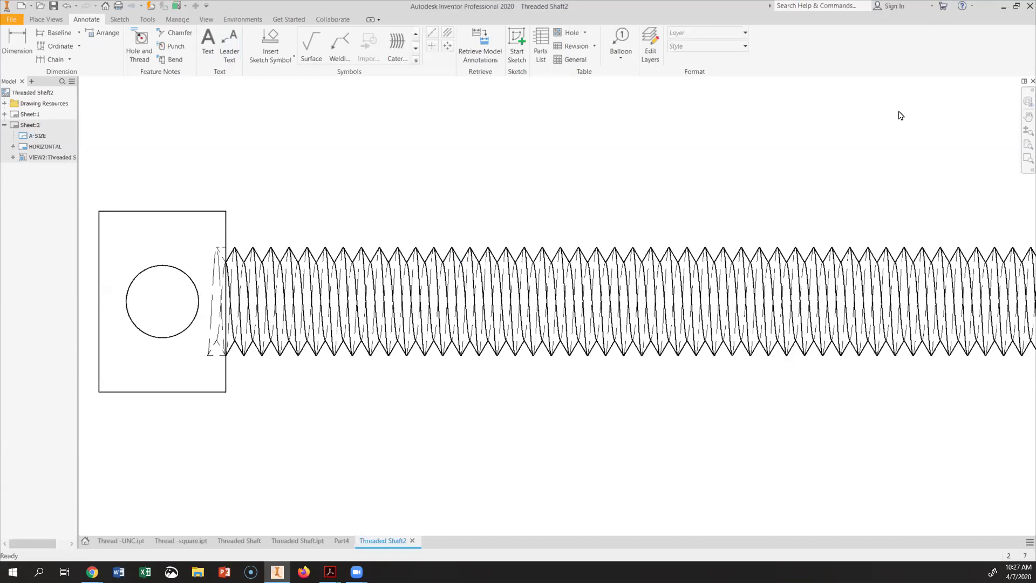
- Add a leader note '.3750 16 UNC 2A' pointing to a crest of the shaft threads
left_click(230, 47)
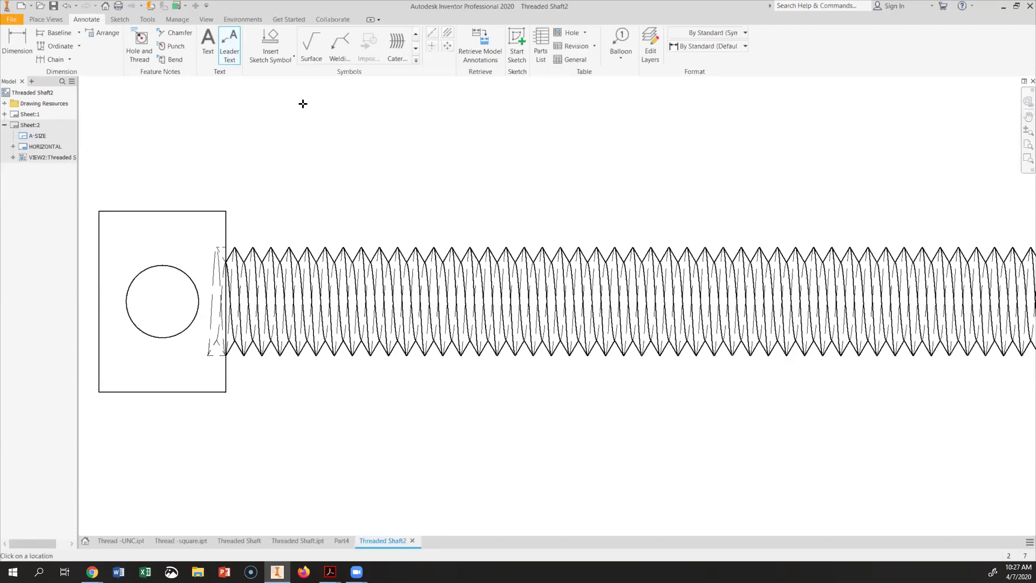
left_click(526, 246)
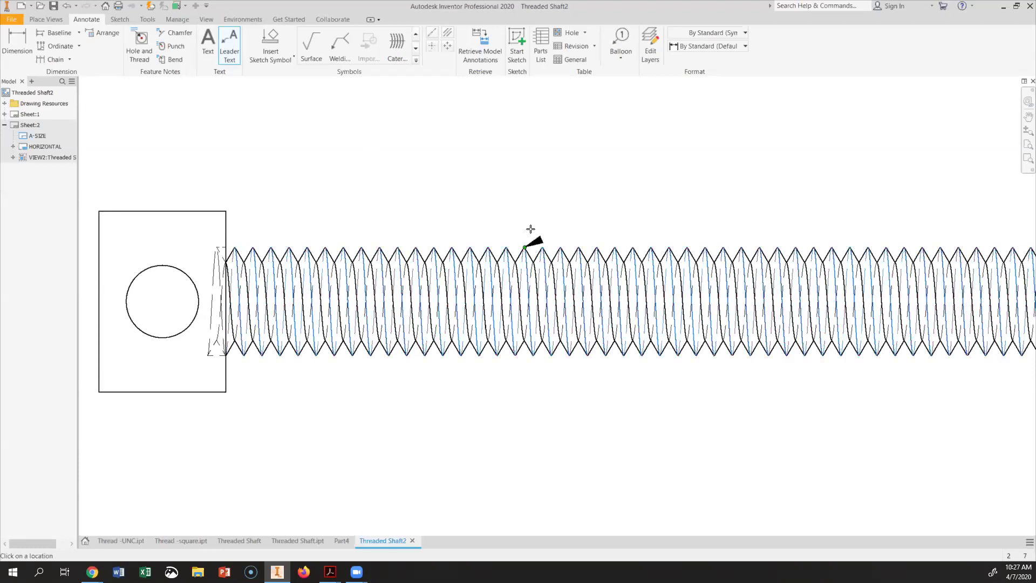
right_click(585, 141)
left_click(608, 144)
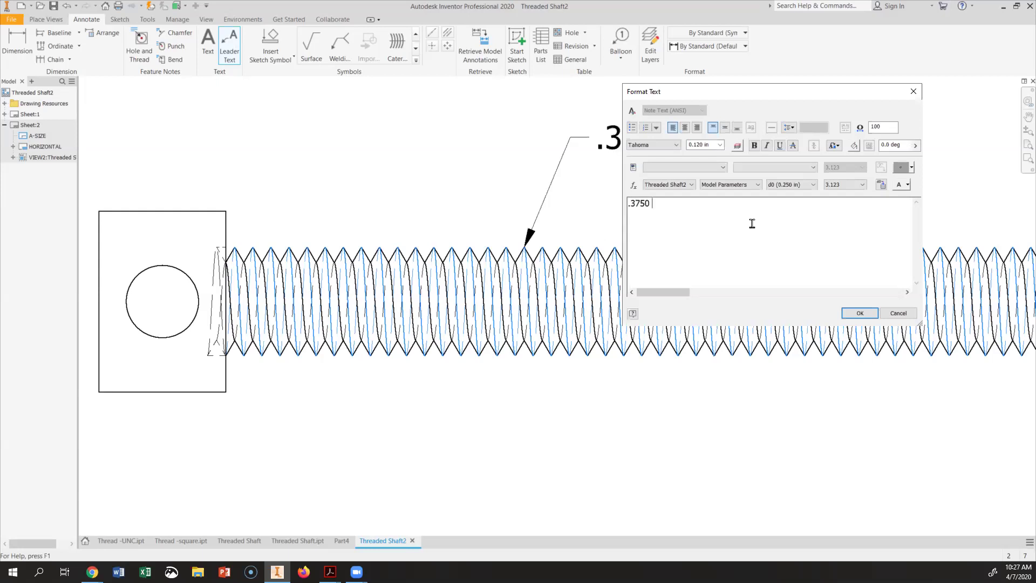
type("16 UNC 2A")
left_click(864, 316)
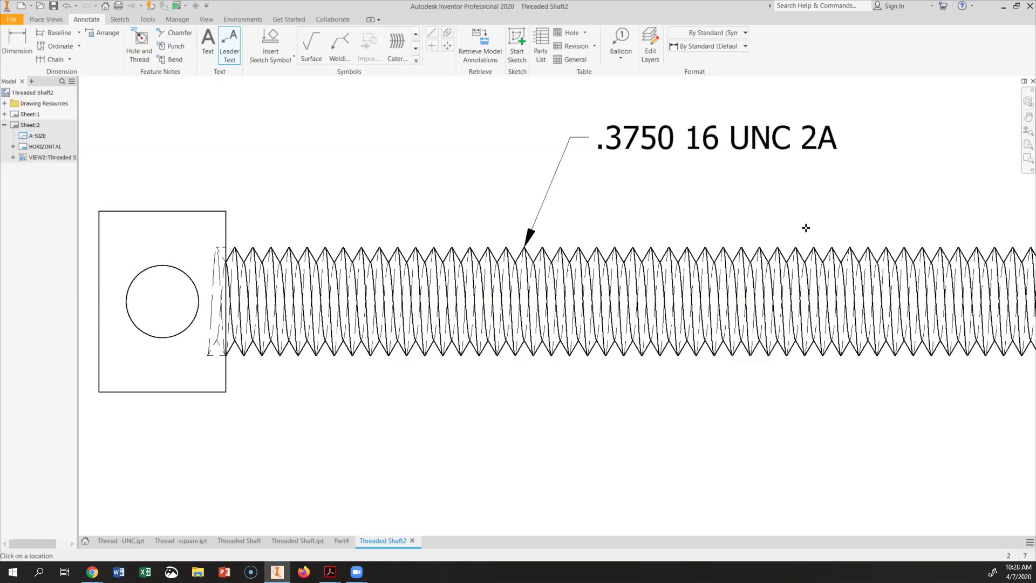
mouse_move(786, 220)
middle_mouse_down()
mouse_move(597, 199)
mouse_move(283, 213)
middle_mouse_up()
scroll(442, 211, "down", 5)
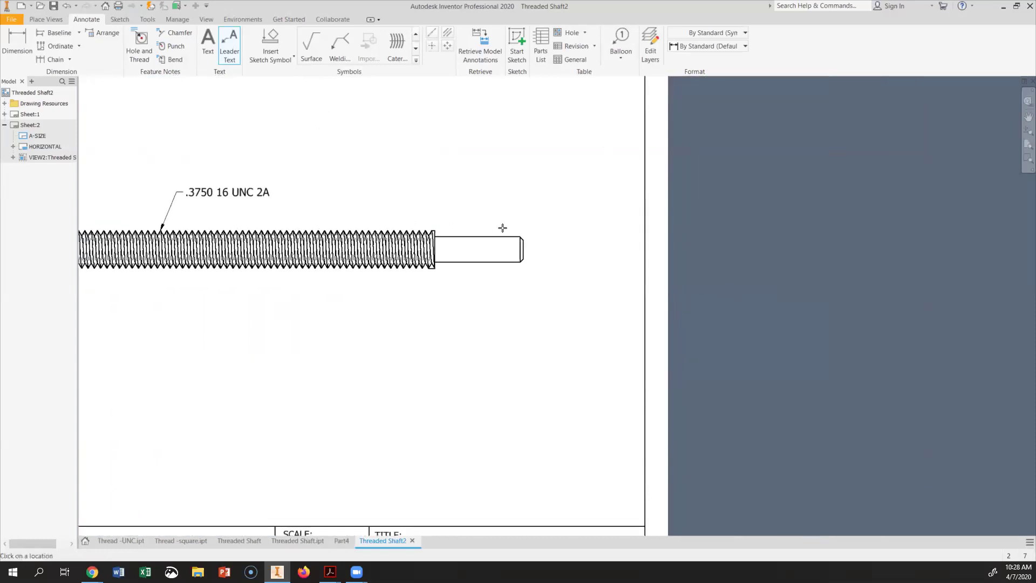
- Start a new leader anchored on the chamfer edge at the shaft's plain end
scroll(525, 227, "up", 5)
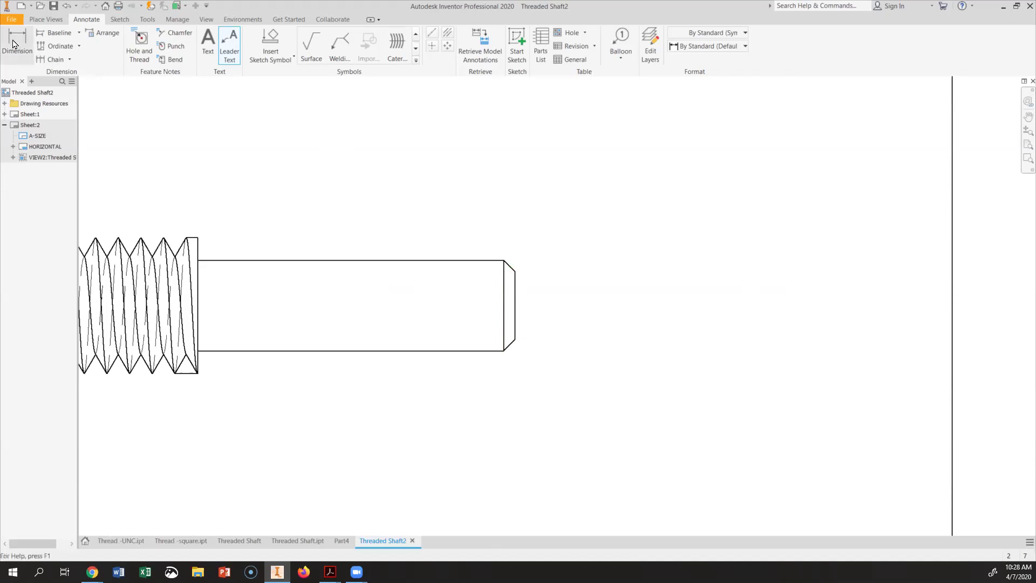
left_click(228, 48)
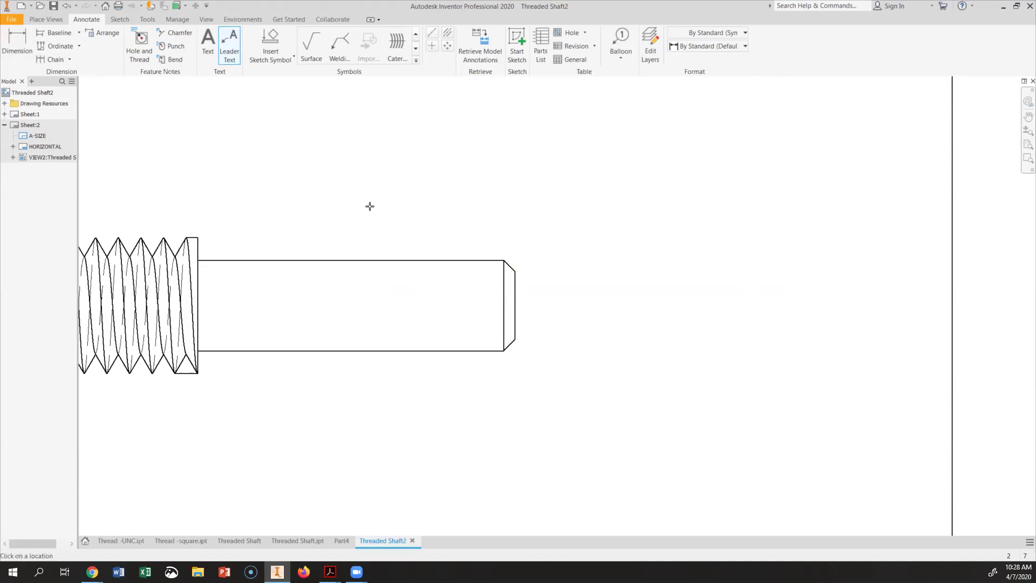
scroll(518, 269, "up", 3)
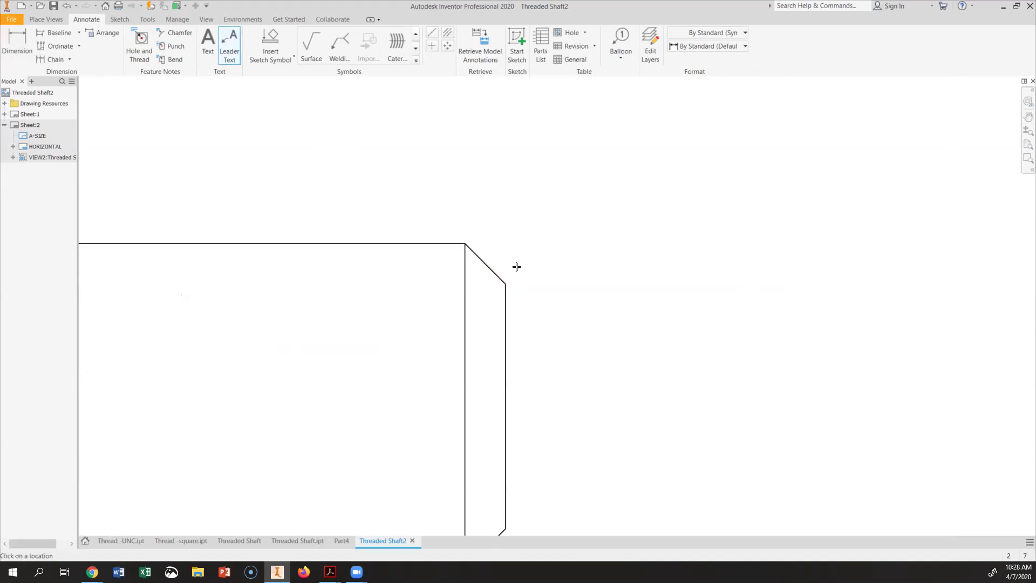
left_click(481, 262)
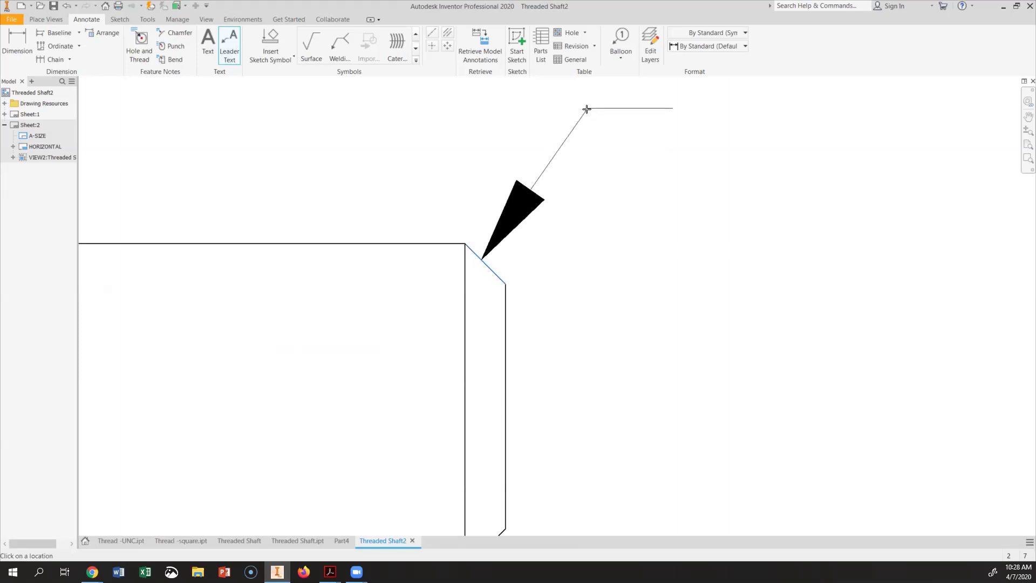
middle_click_drag(613, 118, 493, 225)
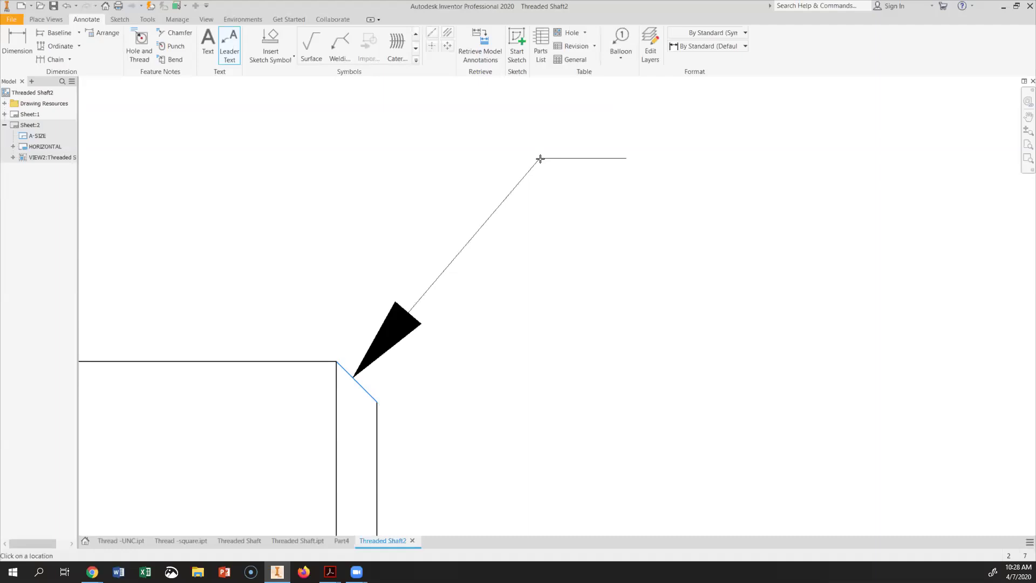
right_click(541, 159)
left_click(579, 162)
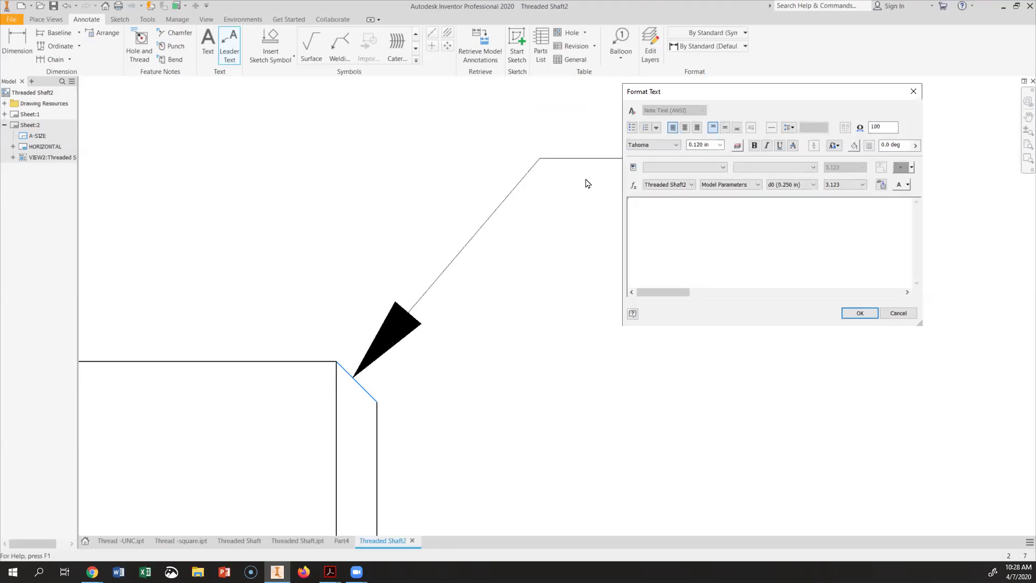
- Enter the note text '1/32 X 45°' with a degree symbol and confirm it
type("=p")
left_click(646, 205)
key("BackSpace")
key("BackSpace")
type("1/32")
type("X 45")
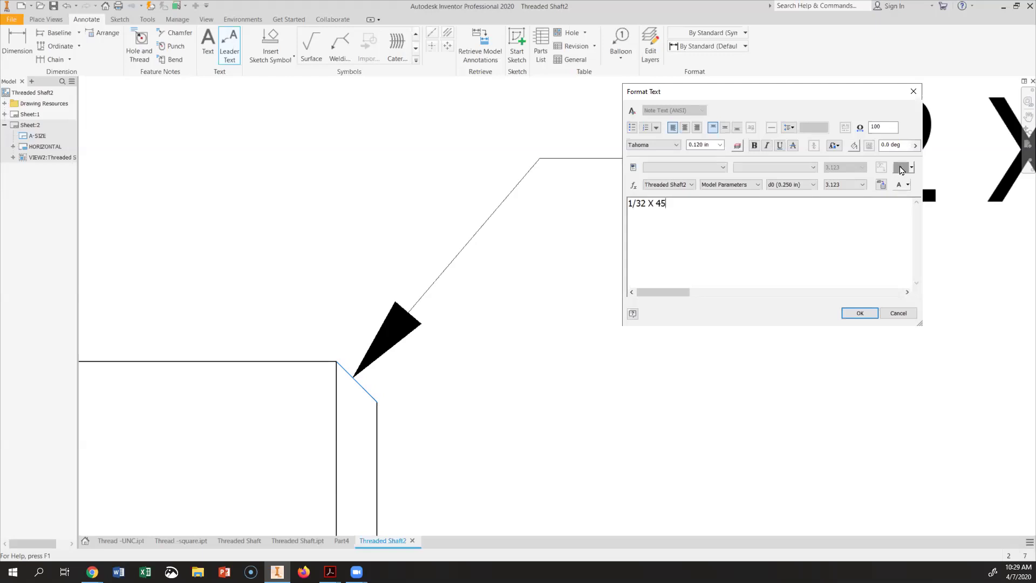
left_click(900, 169)
left_click(859, 313)
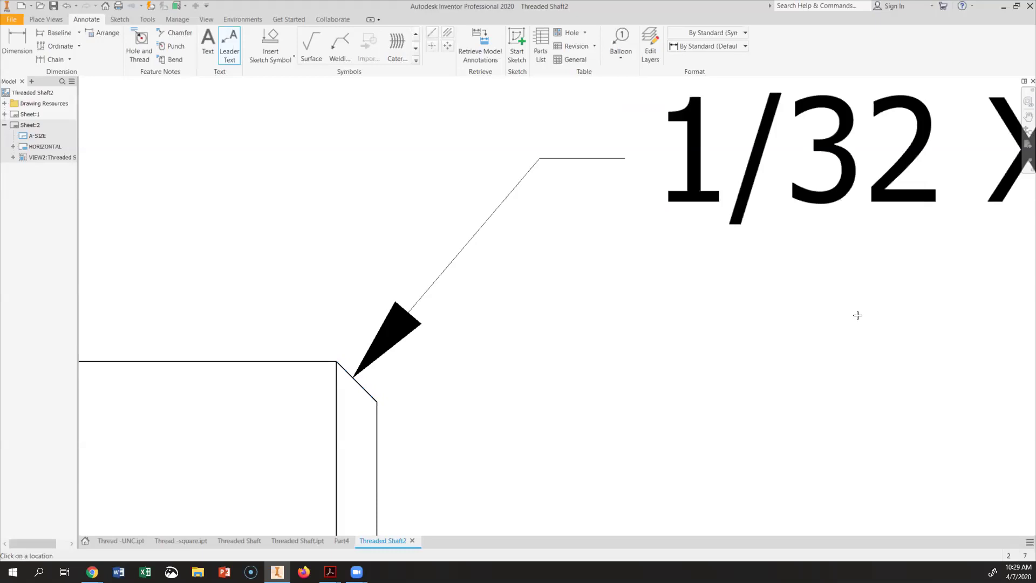
scroll(794, 327, "down", 5)
middle_click_drag(769, 303, 648, 287)
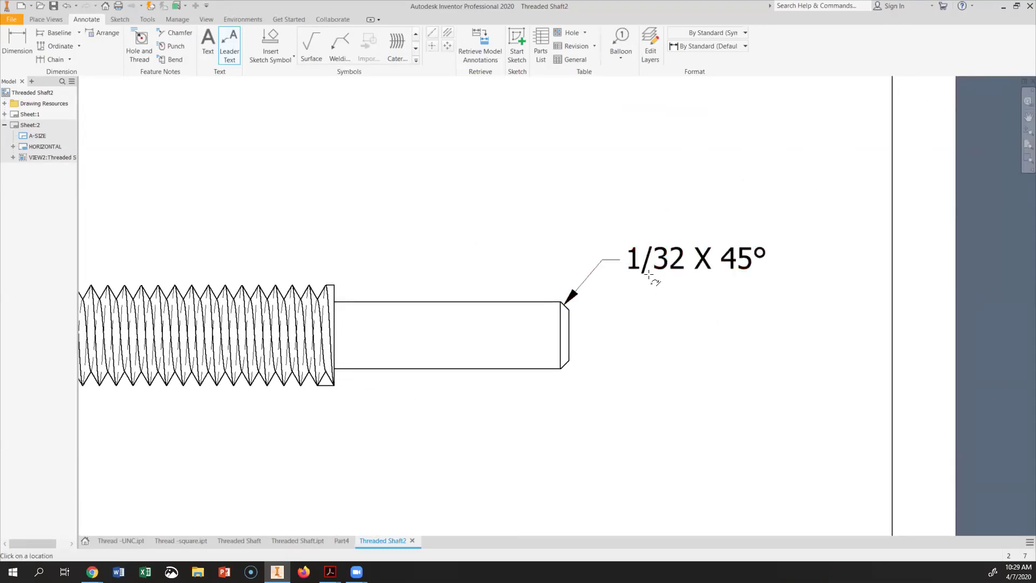
- Zoom out to show the shaft, both leader notes and the title block on Sheet:2
scroll(668, 268, "up", 3)
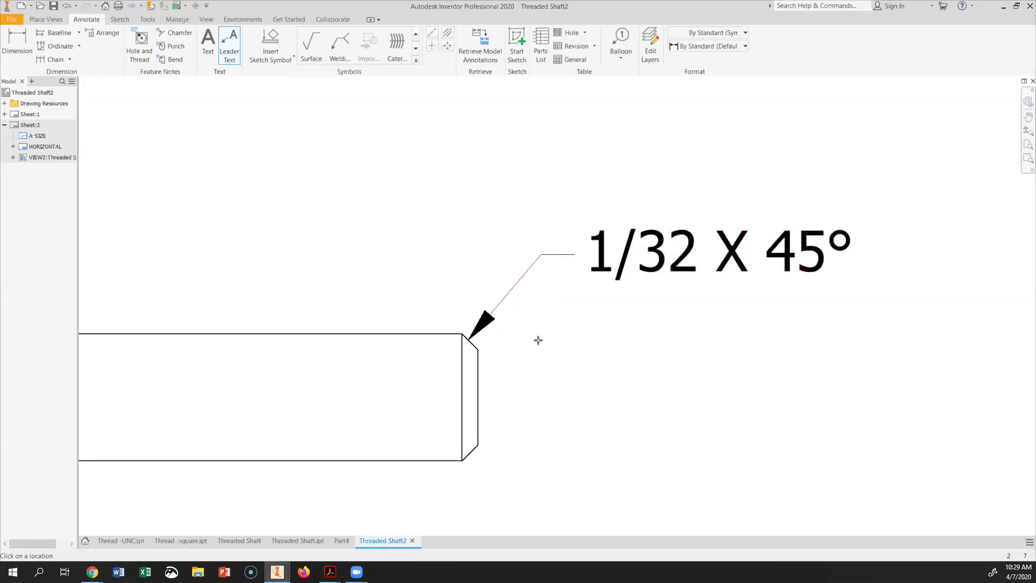
scroll(538, 340, "down", 2)
scroll(550, 341, "down", 3)
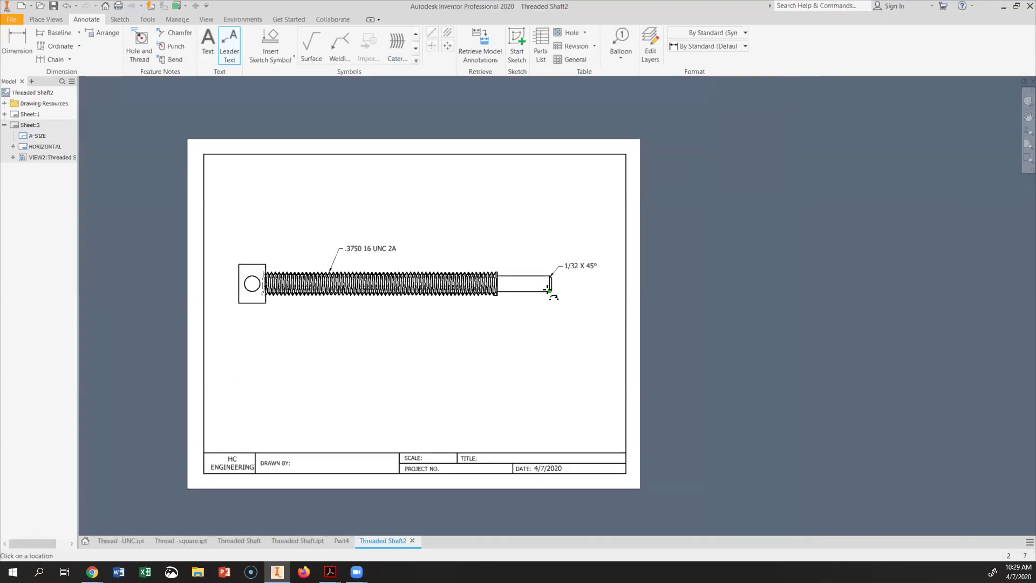
scroll(547, 290, "down", 3)
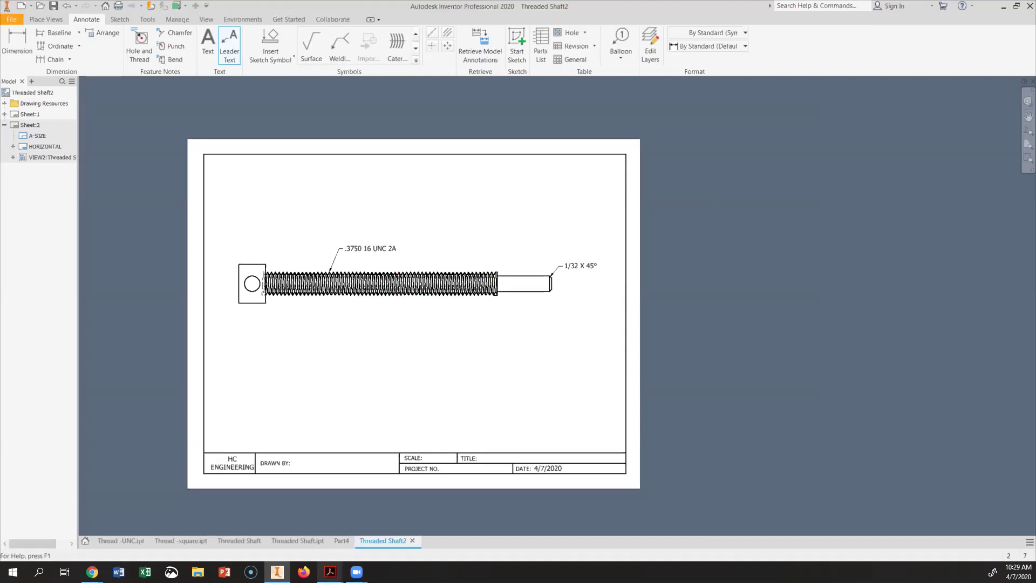
- Switch to Threaded Shaft -Simplified.pdf in Acrobat and review its 3/8-16 UNC - 2A and chamfer notes
mouse_move(330, 571)
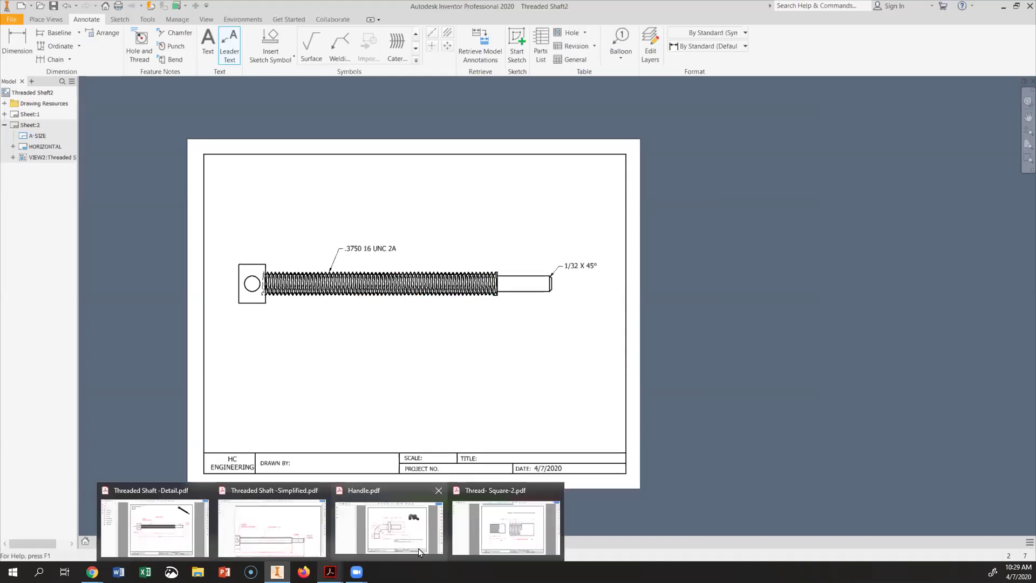
left_click(271, 536)
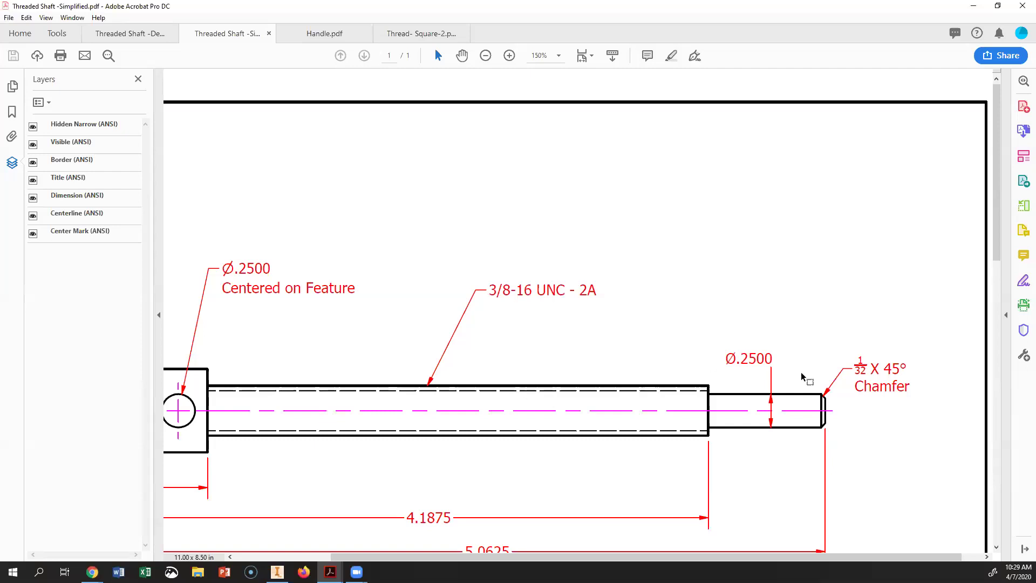
scroll(802, 376, "down", 1)
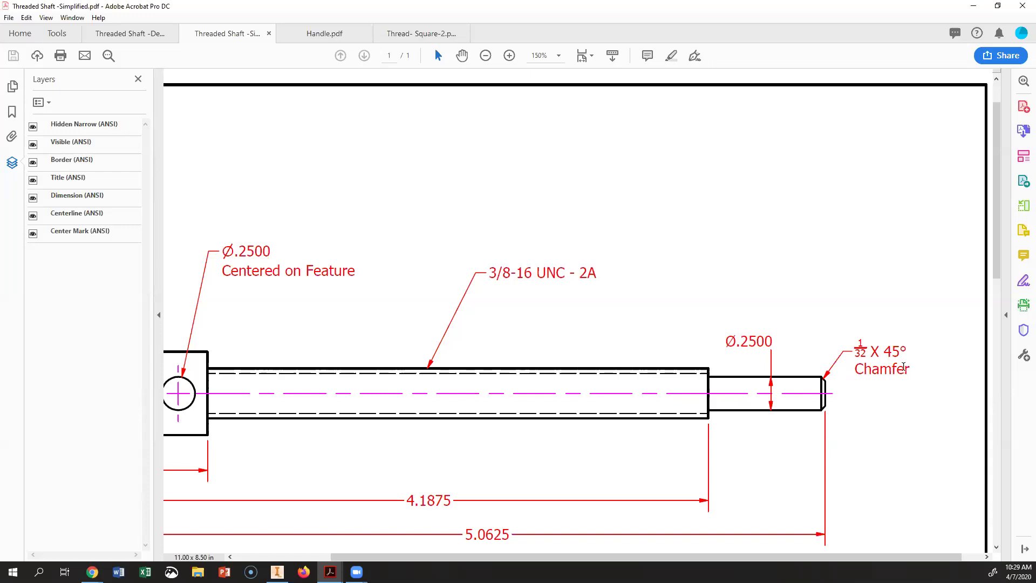
scroll(307, 381, "up", 1)
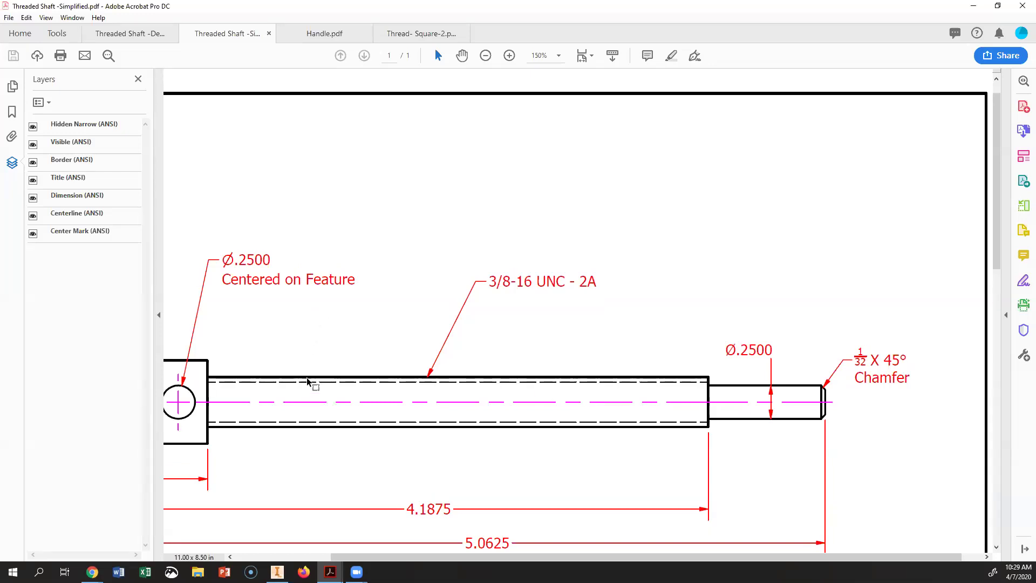
scroll(307, 381, "up", 1)
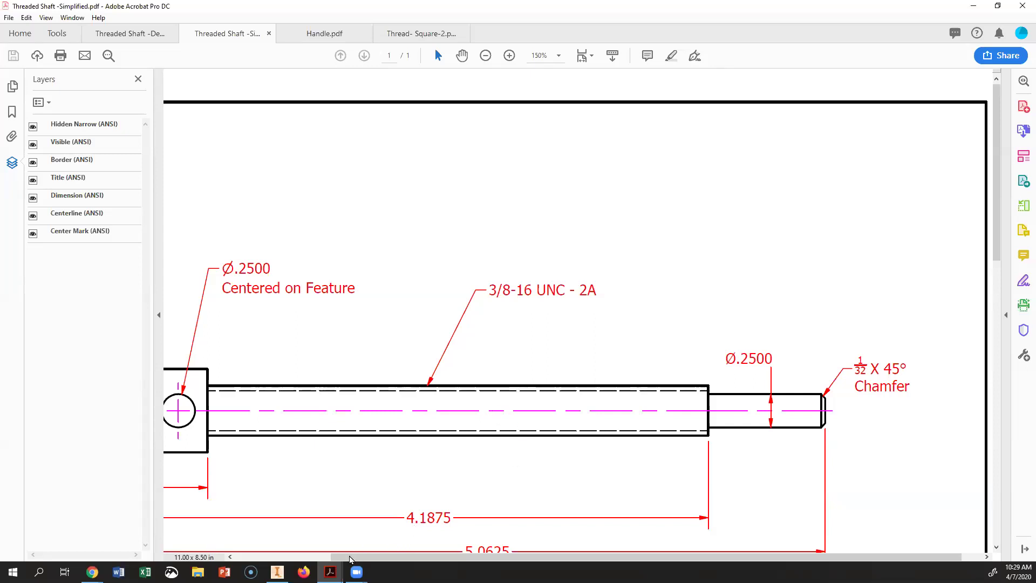
mouse_move(331, 570)
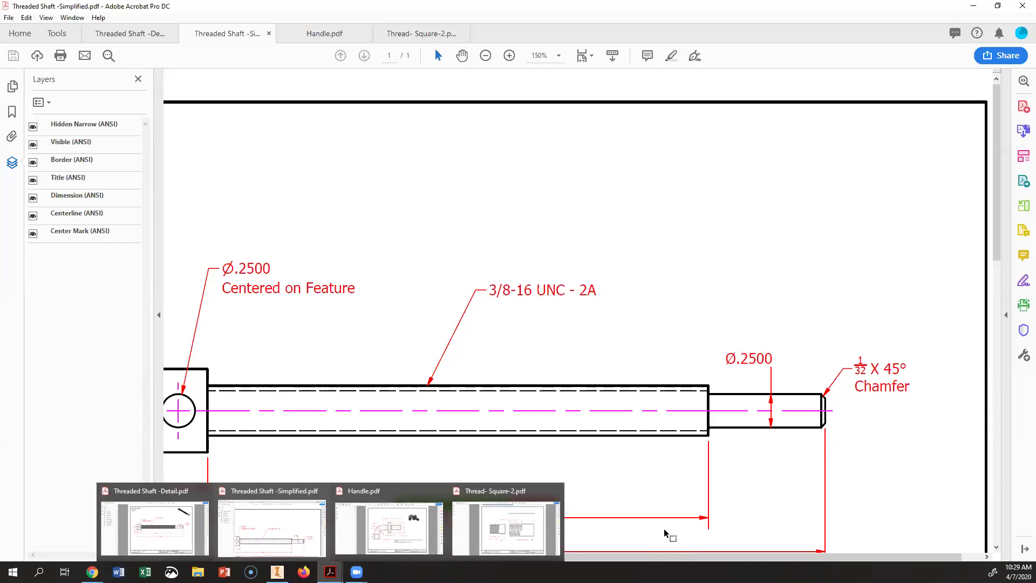
scroll(754, 516, "down", 2)
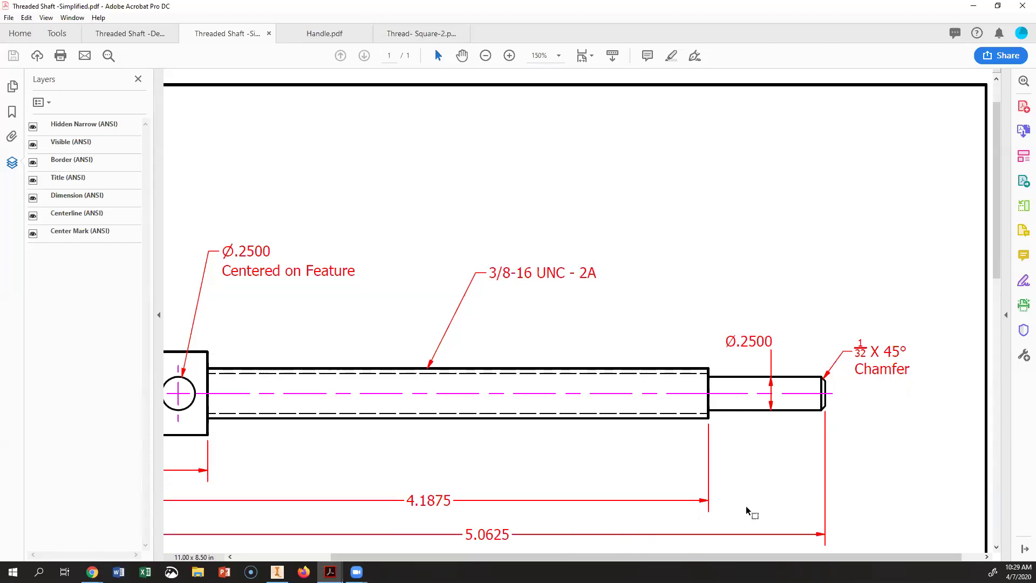
scroll(729, 507, "down", 1)
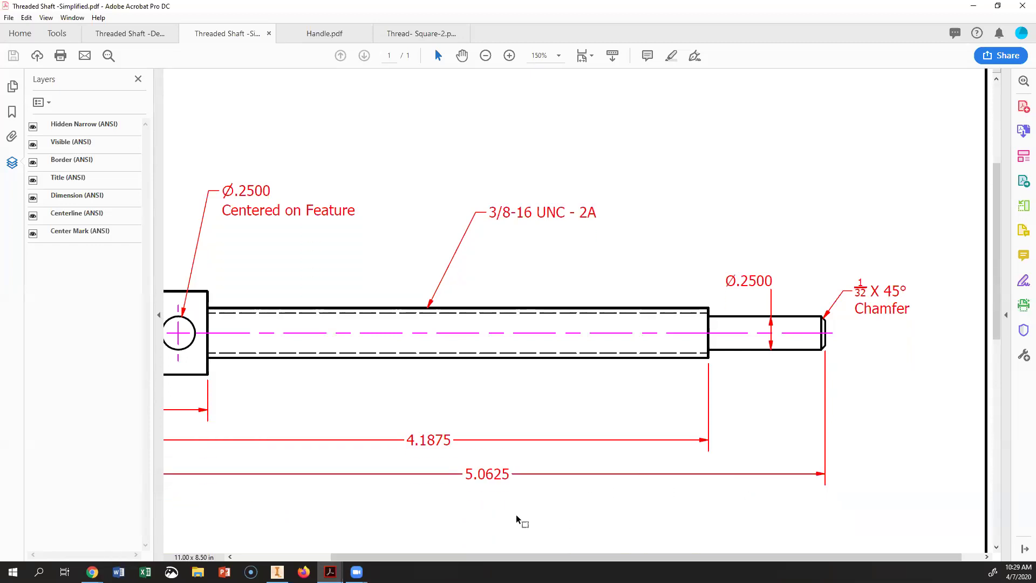